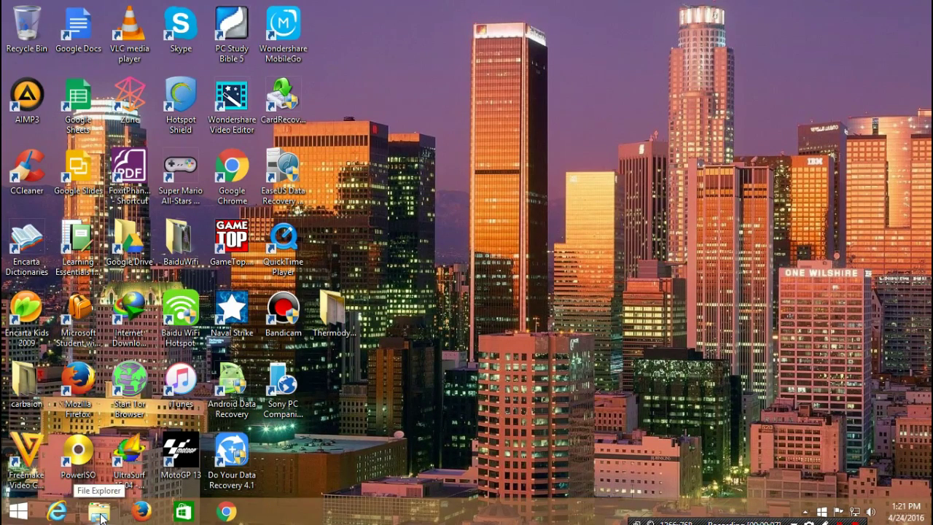
Open Internet Download Manager to view its download list, and close it again
double_click(132, 331)
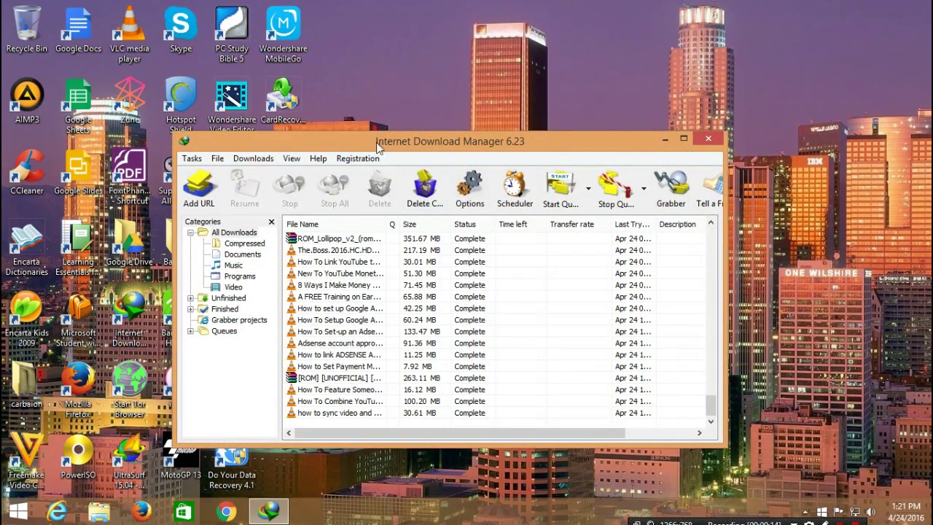
click(708, 138)
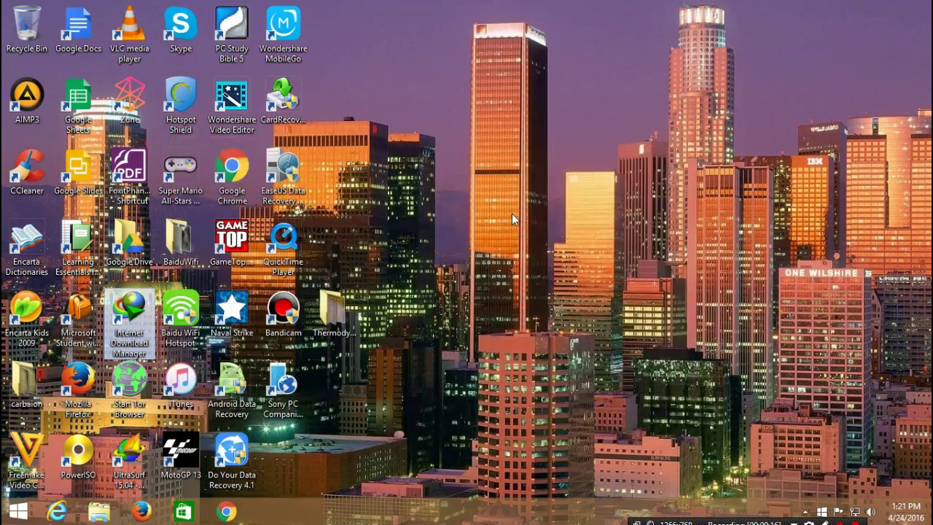
click(151, 517)
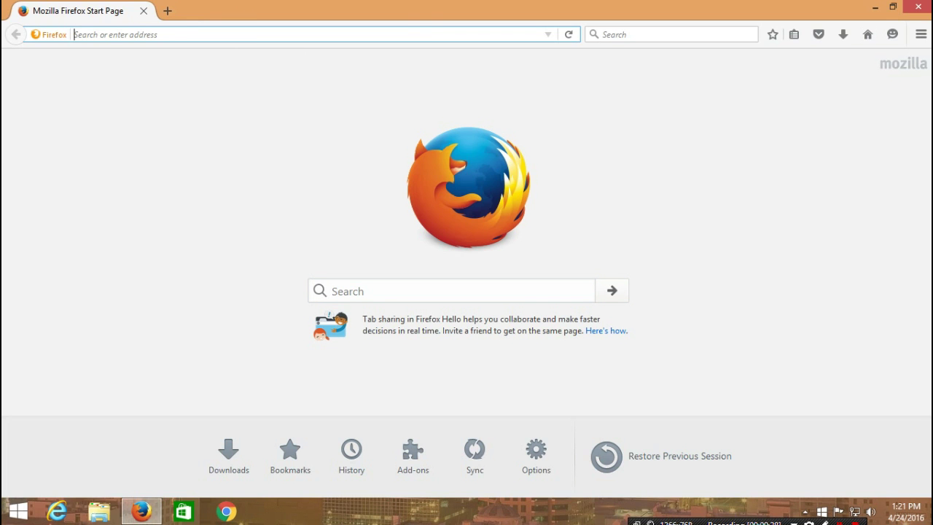
text(ww)
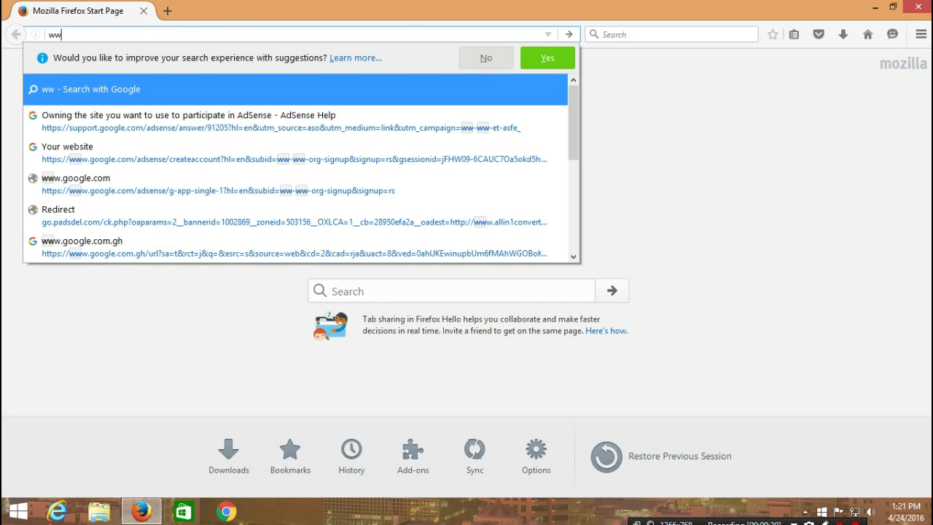
text(w.youtube.com/)
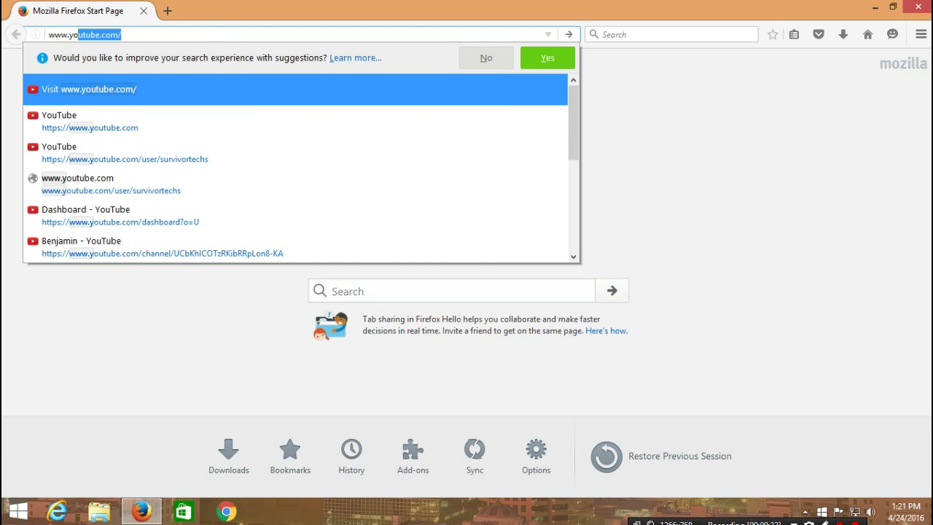
key(Return)
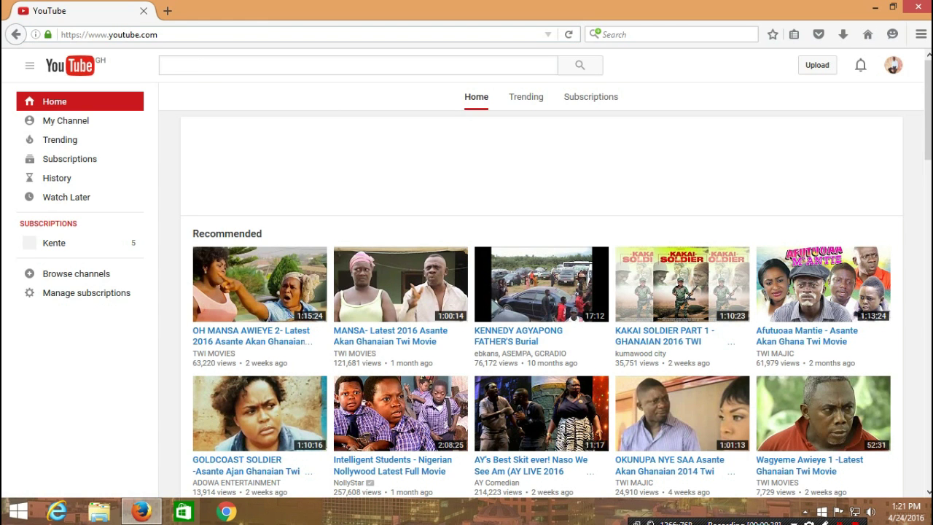
Play the video "Britain's Got Talent Season 2 Funny Auditions Part 2" from the Watch It Again list and mute it
click(188, 73)
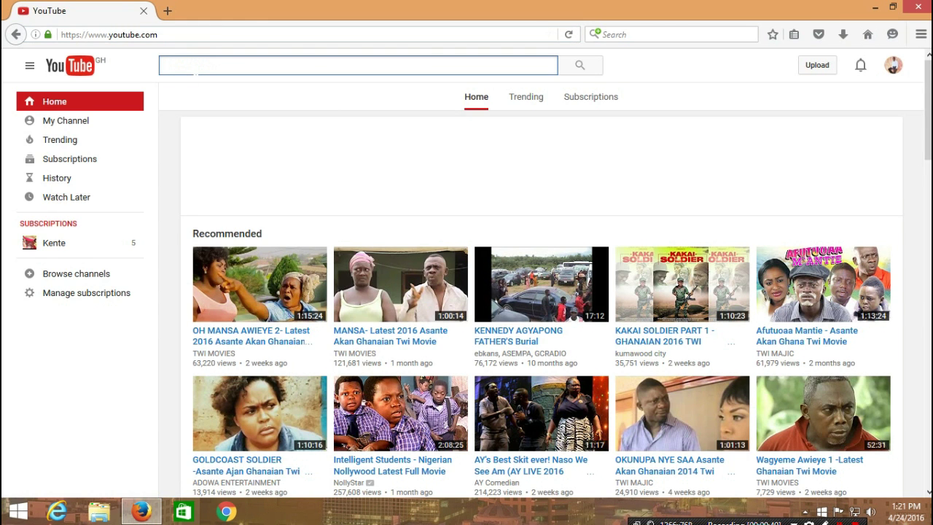
scroll(684, 212, down, 2)
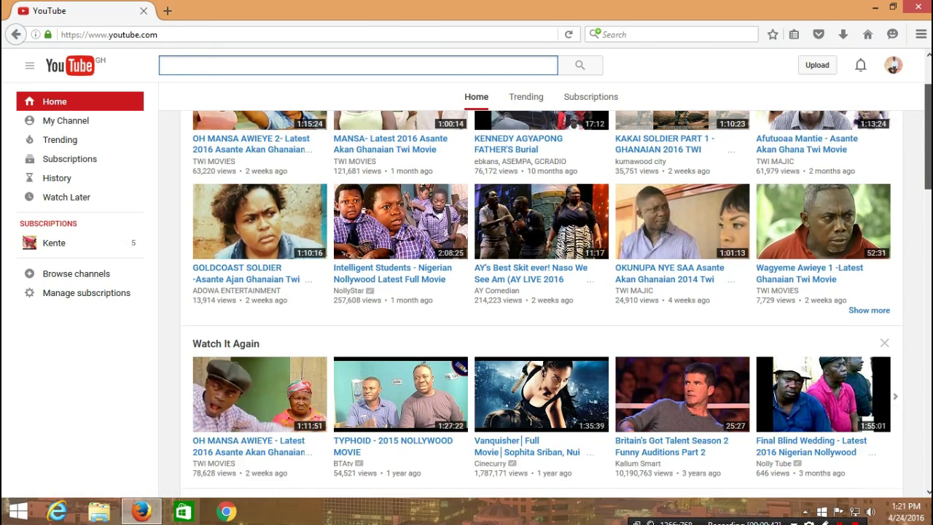
scroll(556, 284, up, 1)
scroll(542, 304, down, 5)
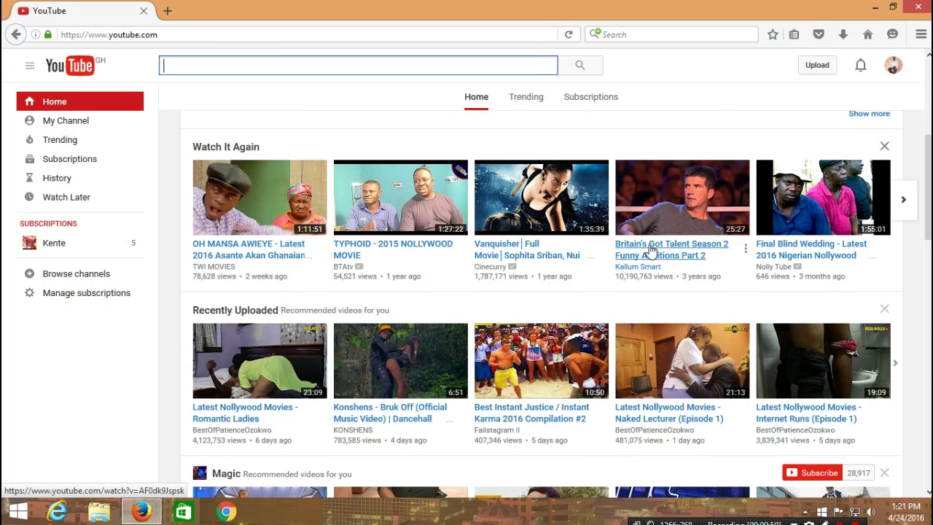
scroll(541, 304, up, 2)
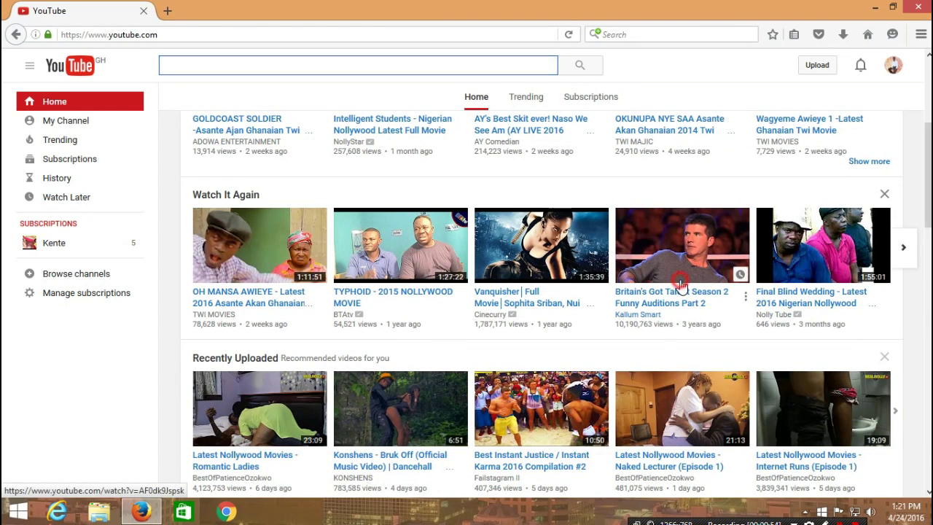
click(679, 291)
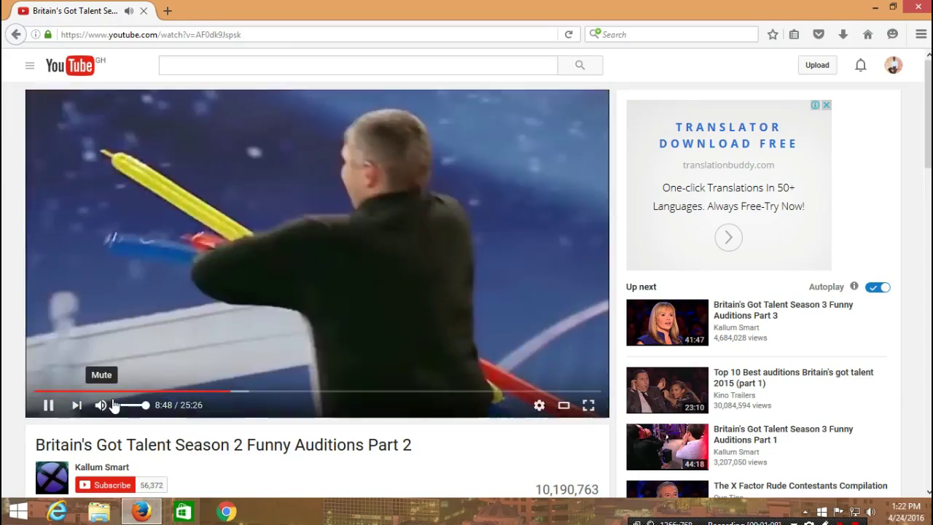
click(113, 405)
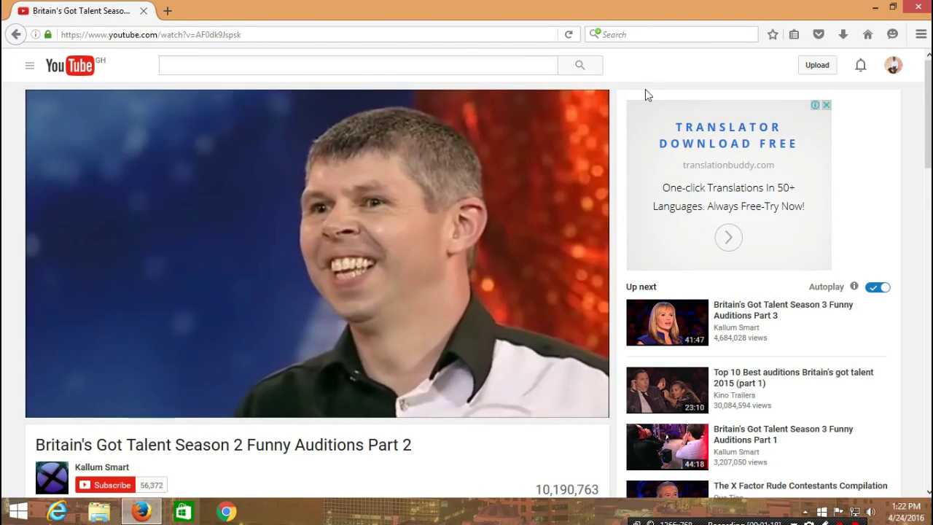
Open the browser's Add-ons Manager to view the installed extensions
scroll(673, 221, down, 5)
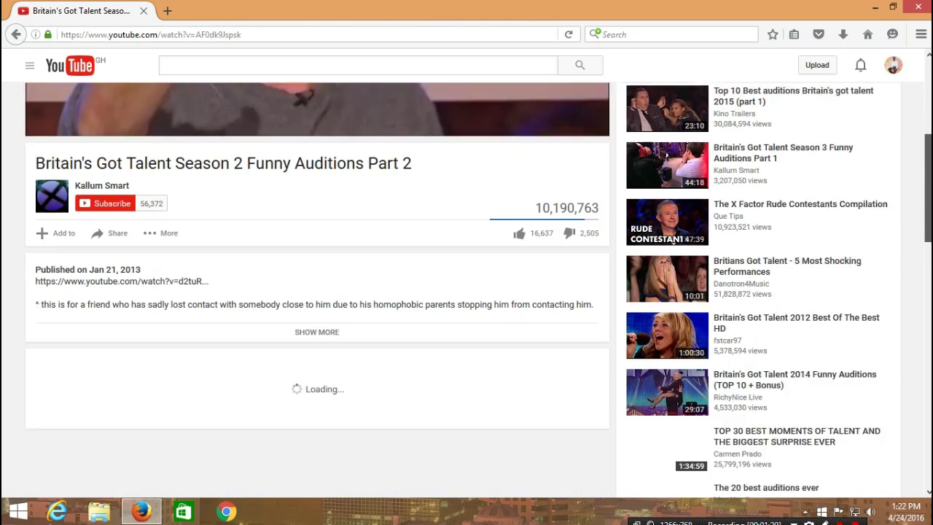
scroll(673, 221, down, 5)
scroll(672, 220, up, 5)
scroll(672, 221, down, 10)
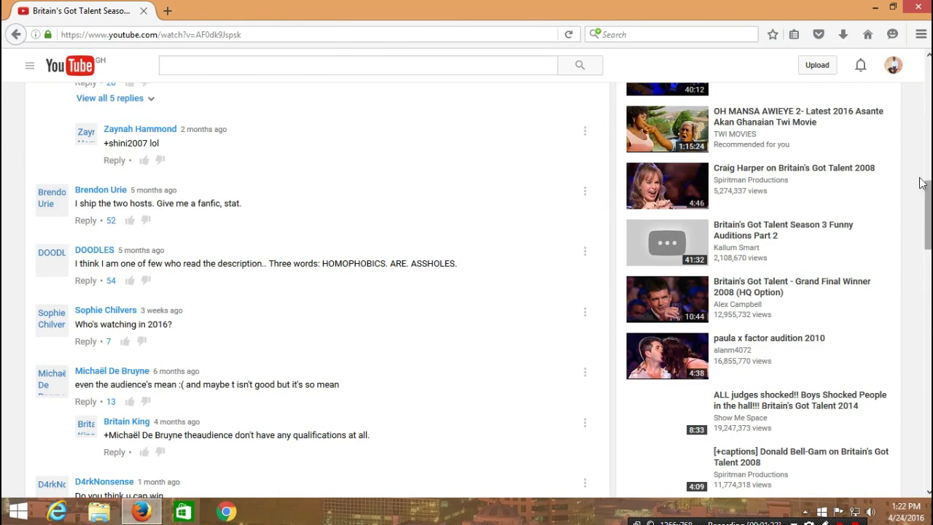
click(922, 34)
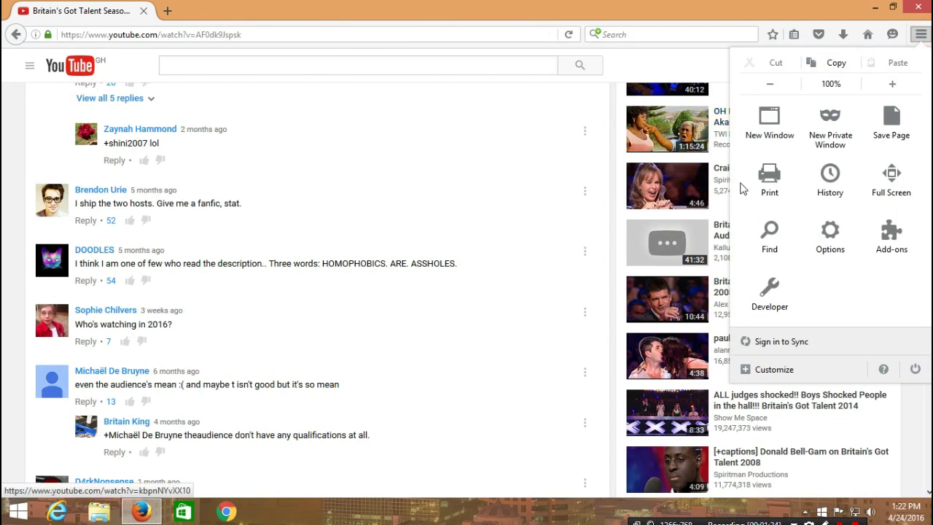
click(889, 234)
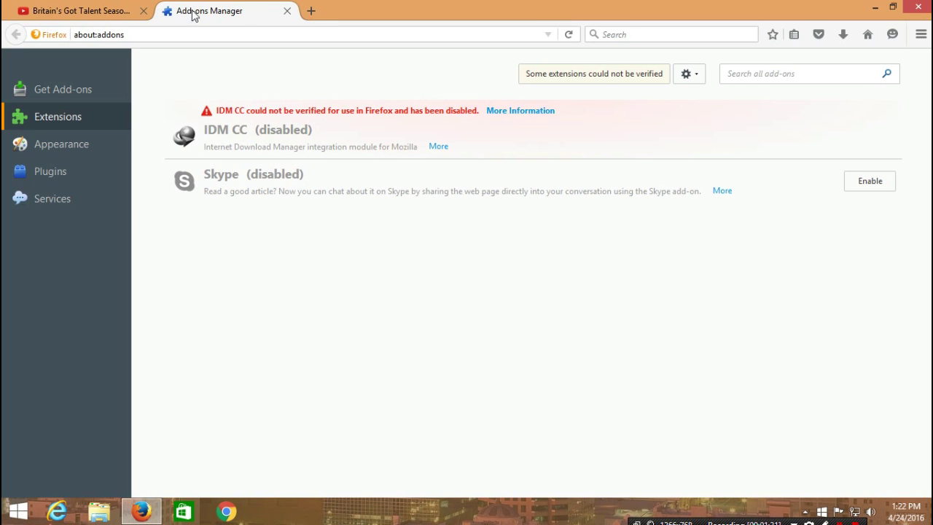
click(86, 13)
click(198, 8)
click(64, 6)
click(217, 8)
click(73, 6)
click(204, 5)
Close the Add-ons Manager and open a new blank tab beside the video
click(288, 13)
click(169, 8)
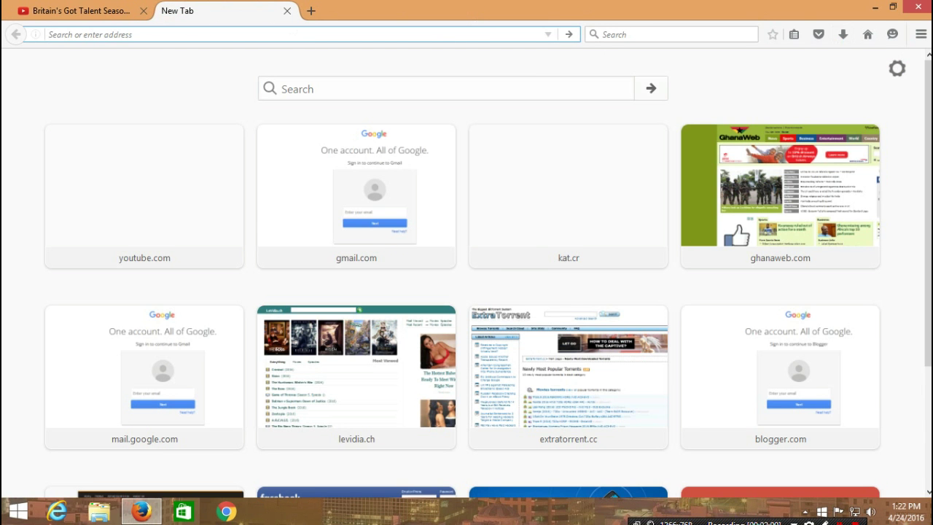
click(216, 33)
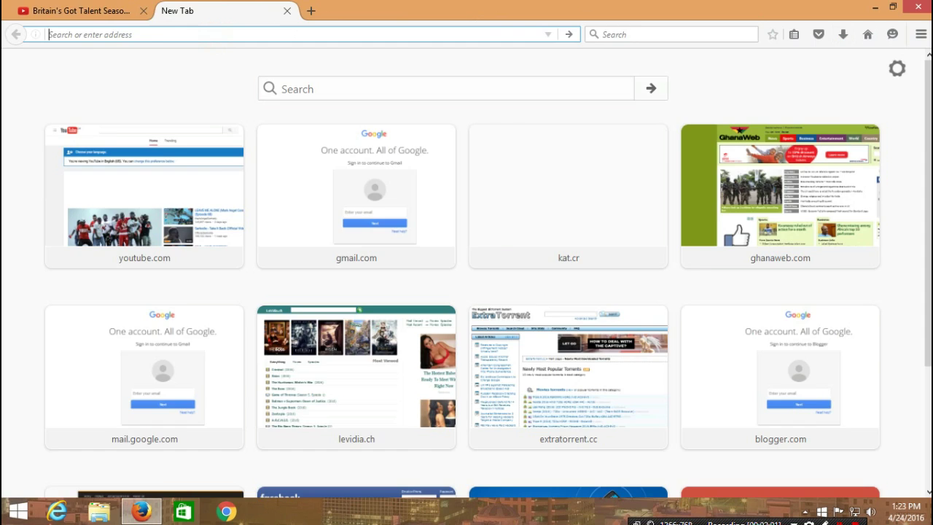
click(73, 10)
scroll(814, 316, up, 15)
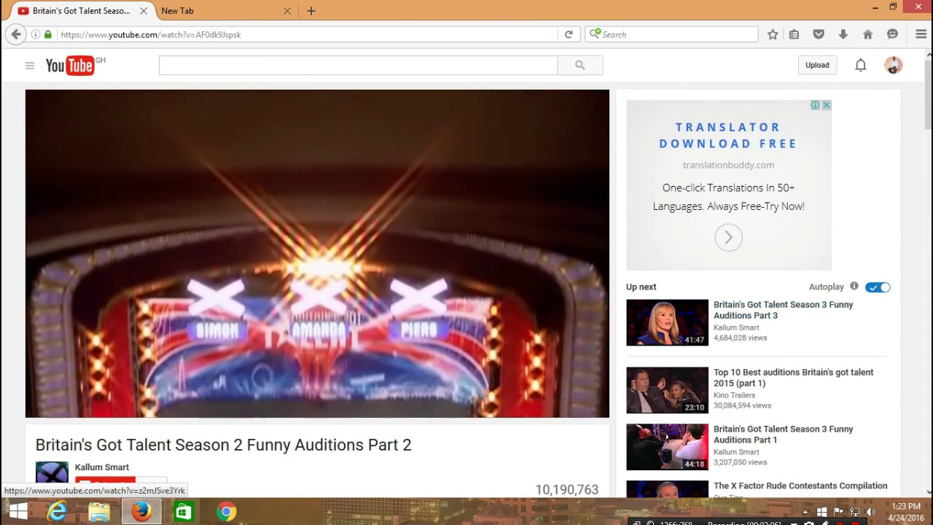
scroll(814, 316, down, 5)
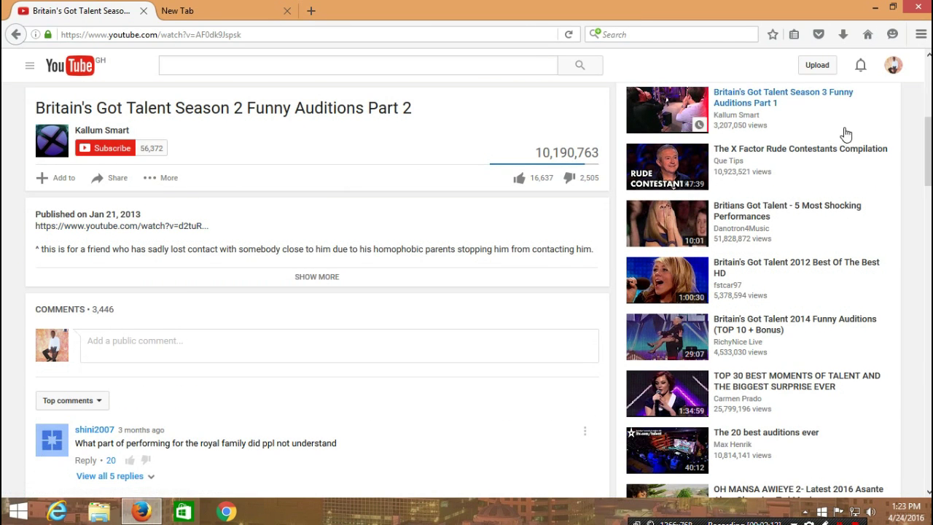
scroll(845, 134, up, 4)
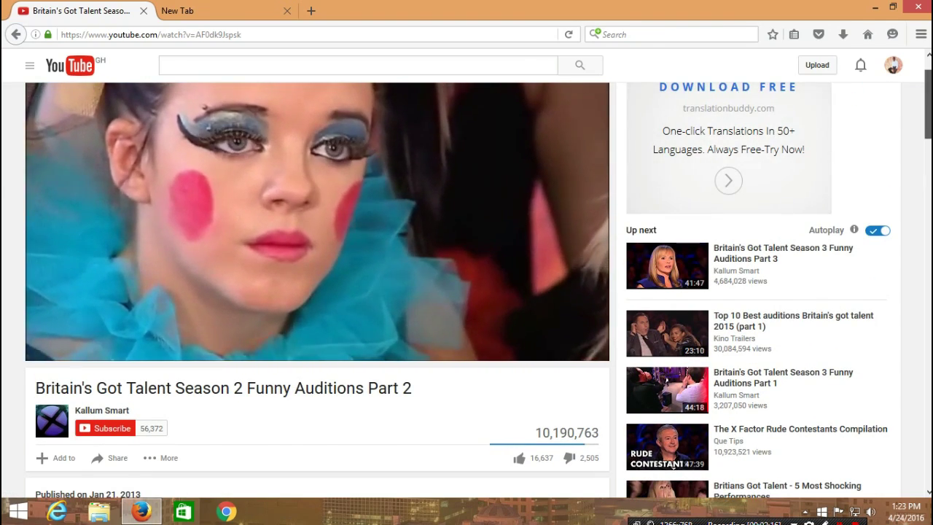
scroll(414, 223, up, 1)
click(225, 6)
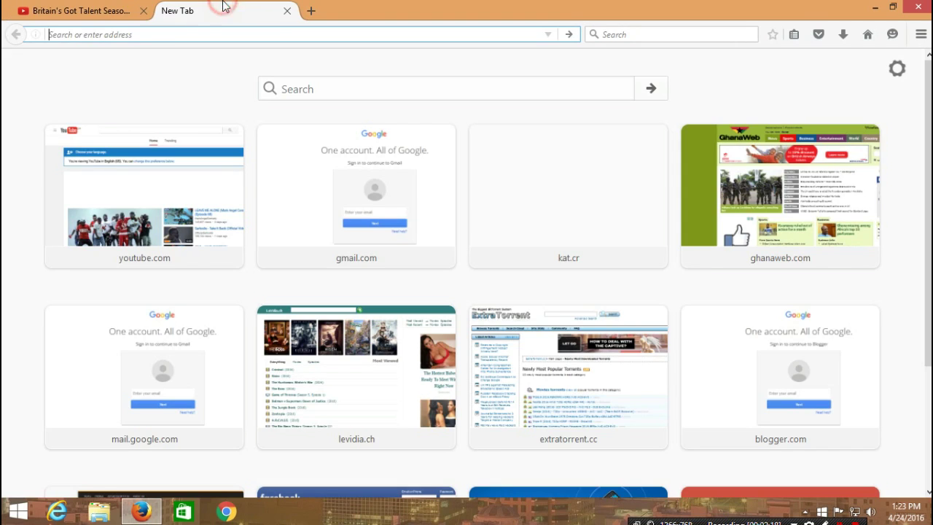
click(170, 36)
text(www)
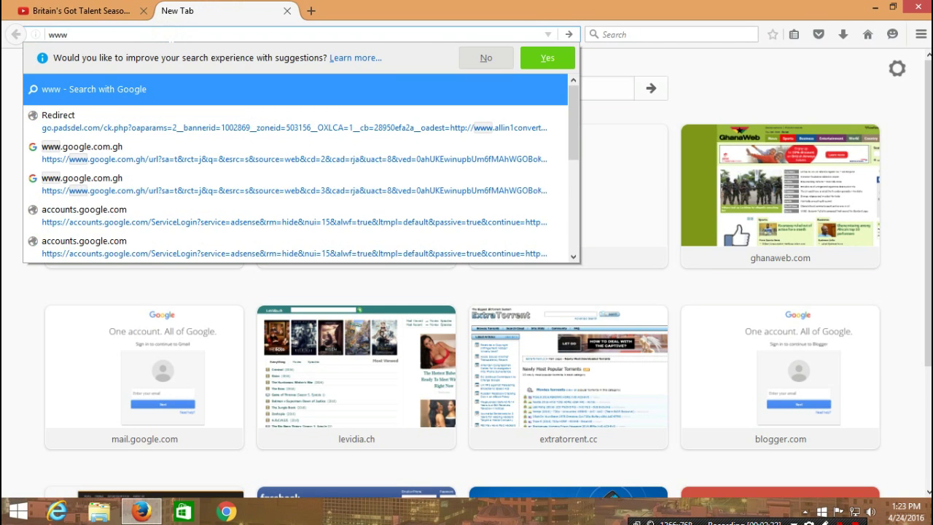
text(.go)
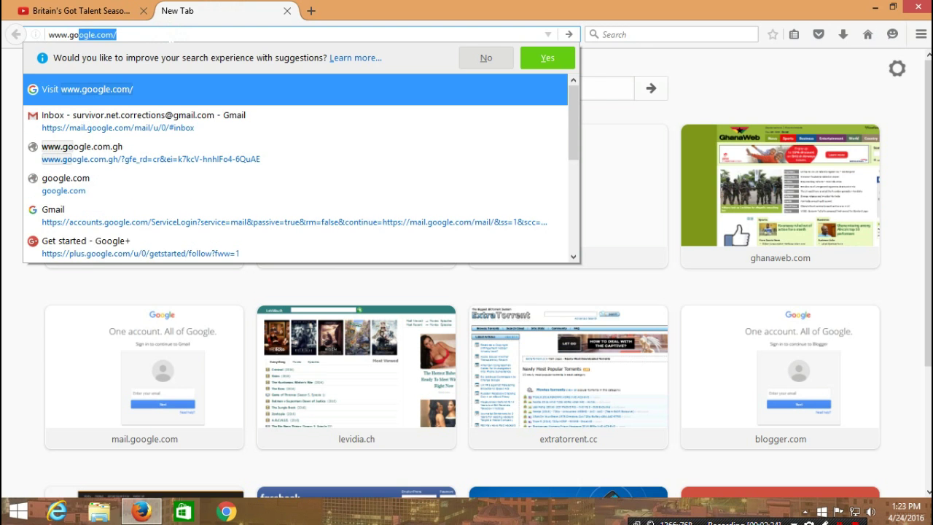
key(Return)
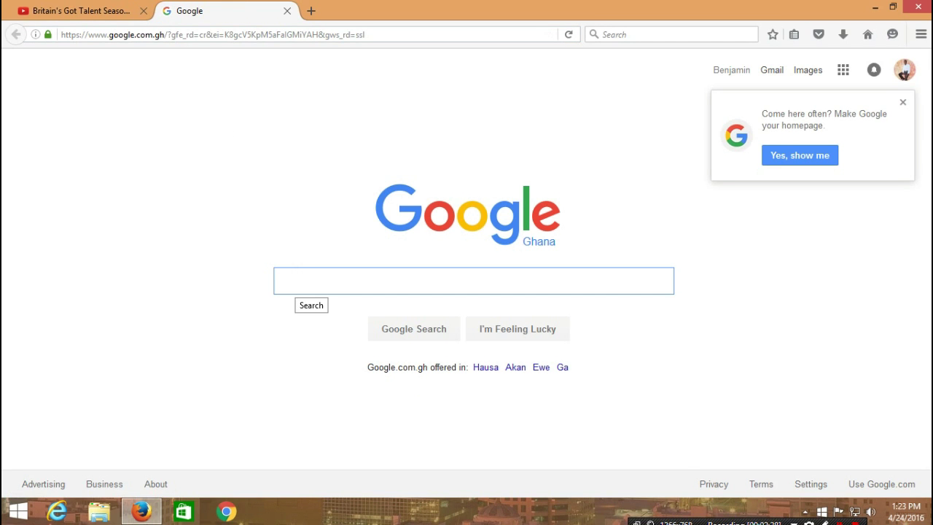
Search Google for "addons for firefox" and open Mozilla's Add-ons for Firefox site from the results
text(add)
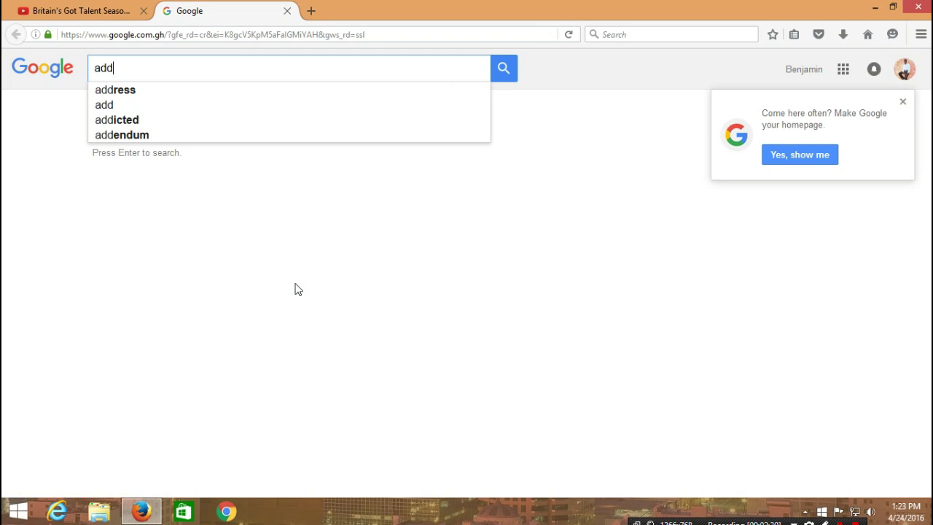
text(ons f)
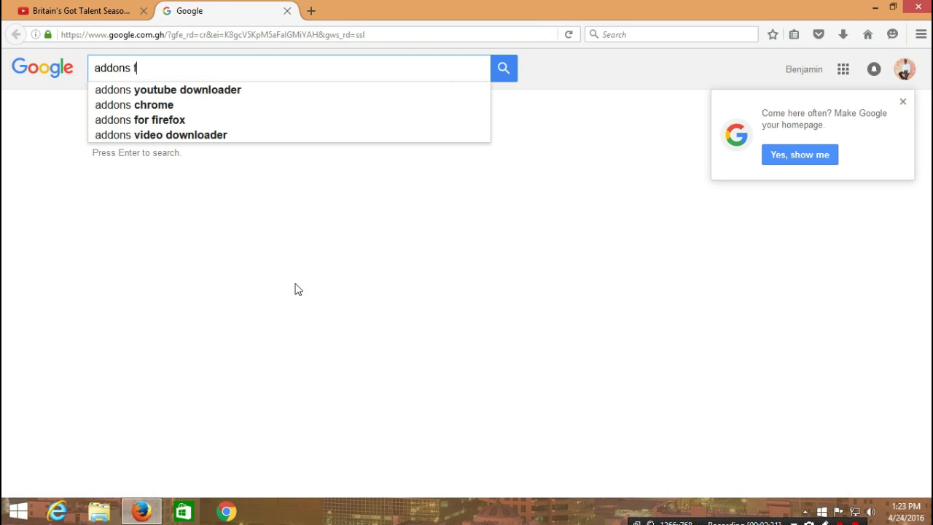
text(or)
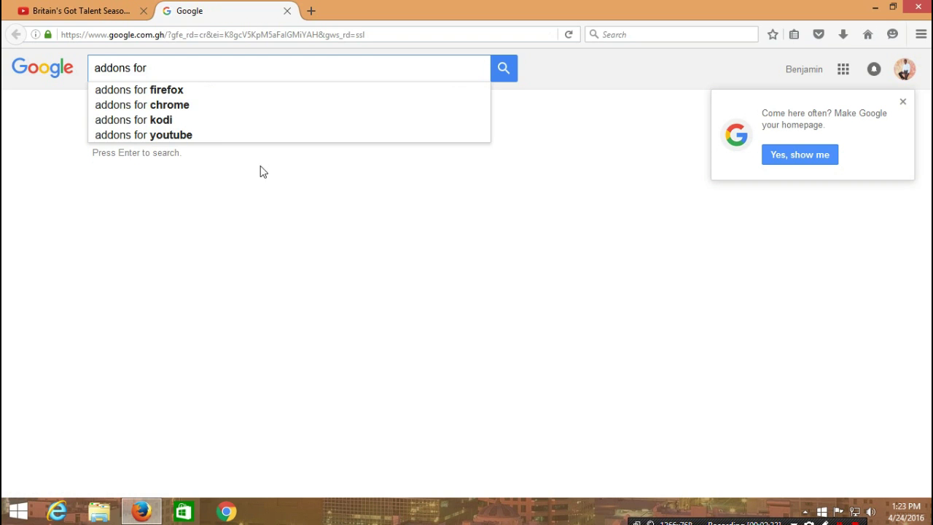
click(190, 89)
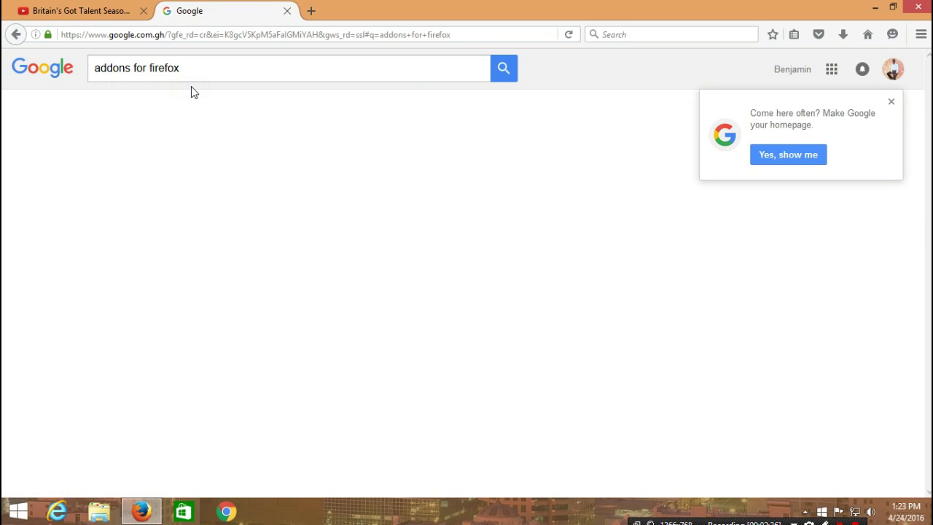
click(159, 179)
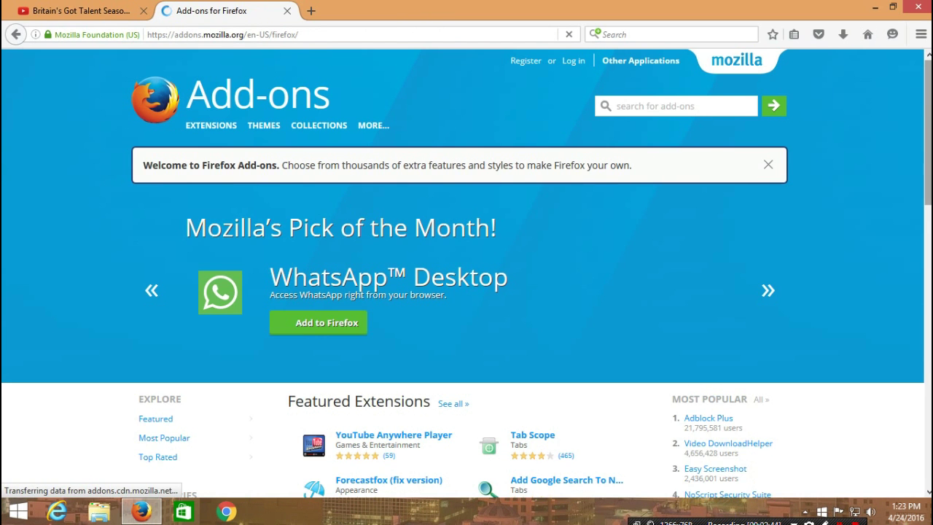
Search the add-ons site for "easy you" and open the suggested Easy Youtube Video Downloader Express page
scroll(852, 93, down, 2)
scroll(852, 93, up, 2)
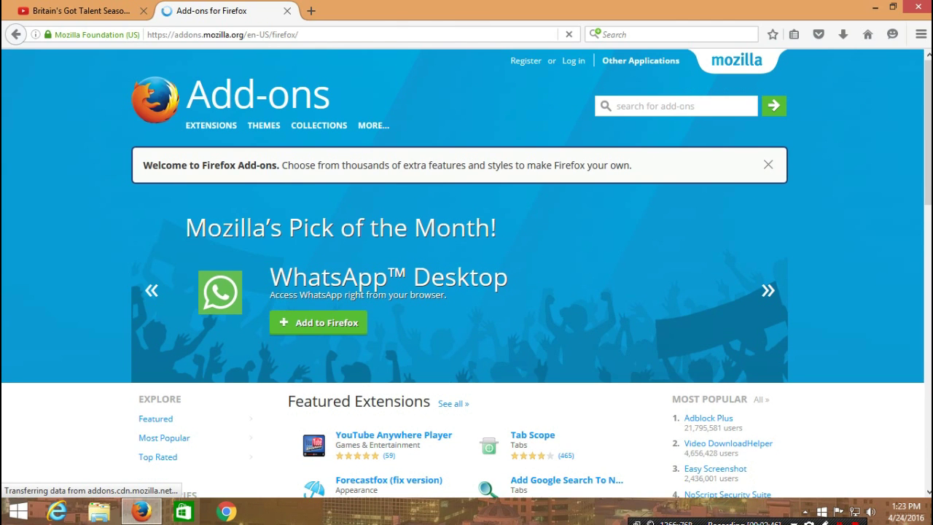
click(681, 105)
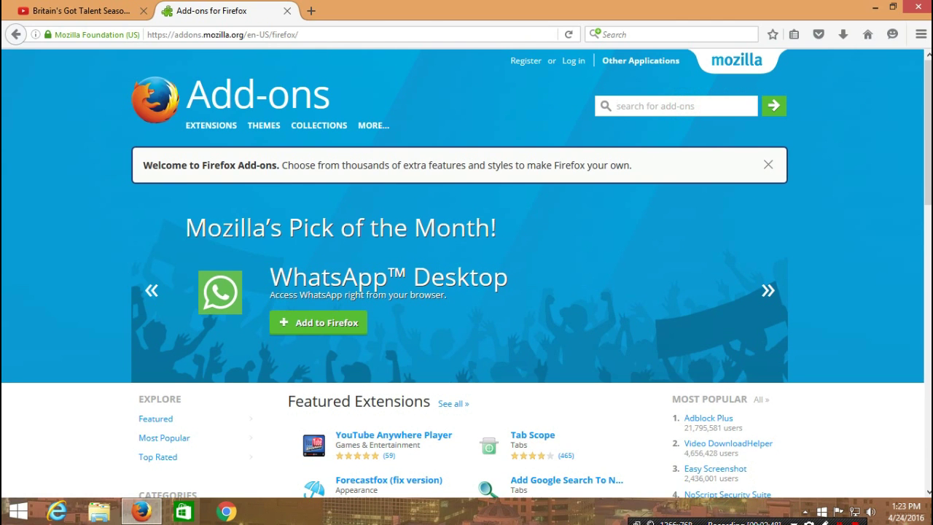
text(easy)
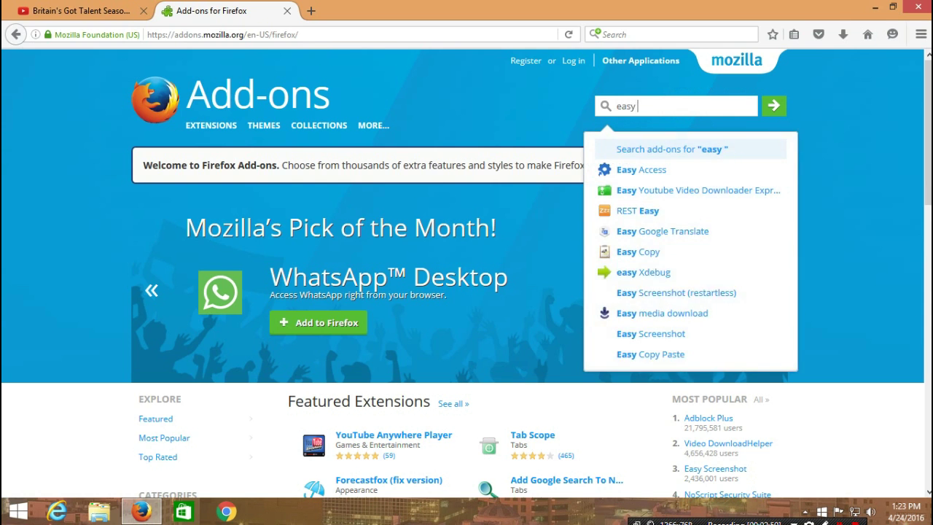
text( you)
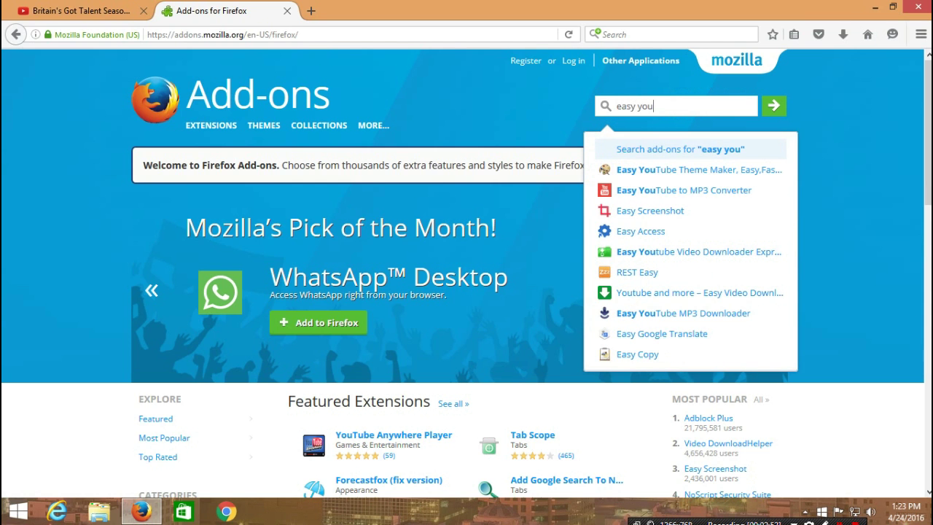
click(652, 253)
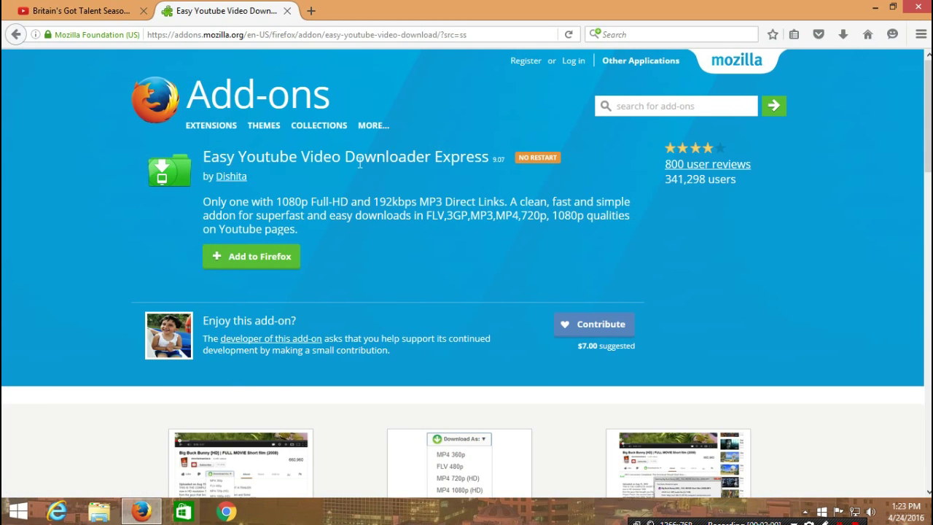
Add the Easy Youtube Video Downloader Express add-on to Firefox and approve its installation
click(264, 253)
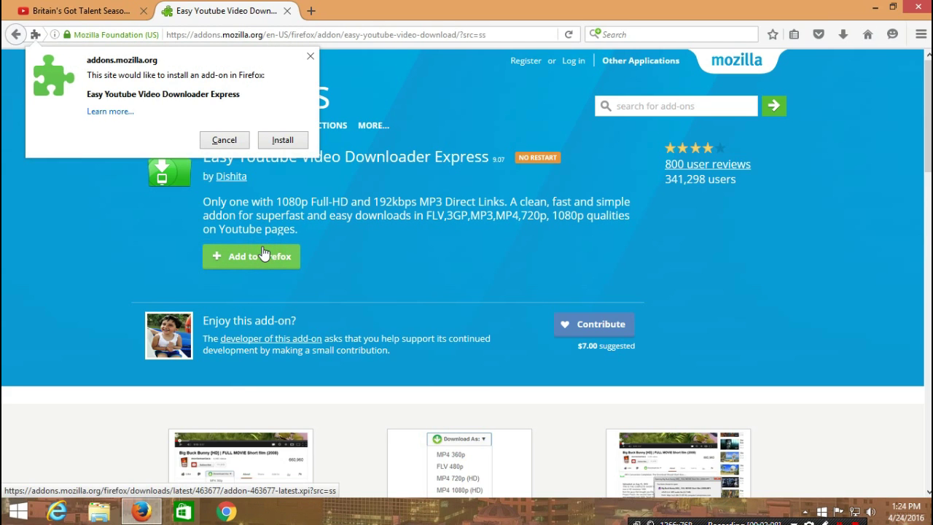
click(277, 142)
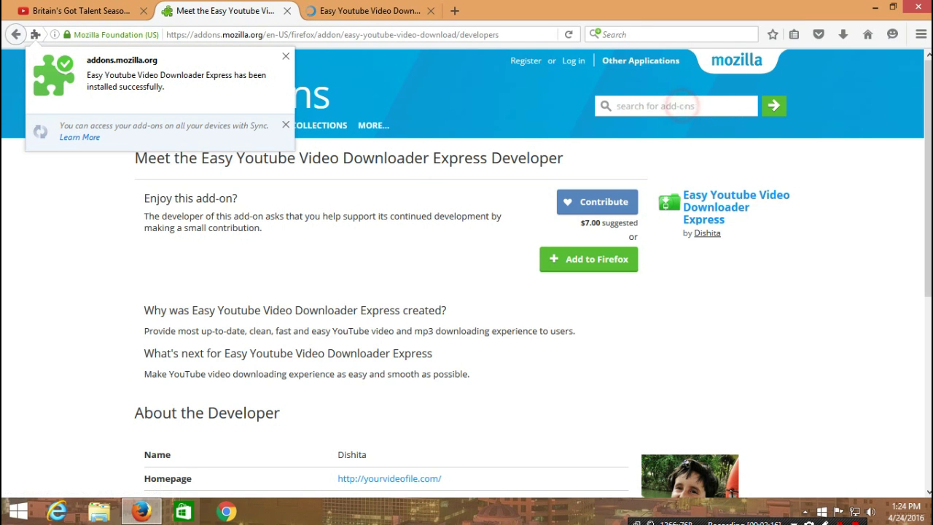
Search the add-ons site for "flashgot" and open the suggested FlashGot Mass Downloader page
click(660, 106)
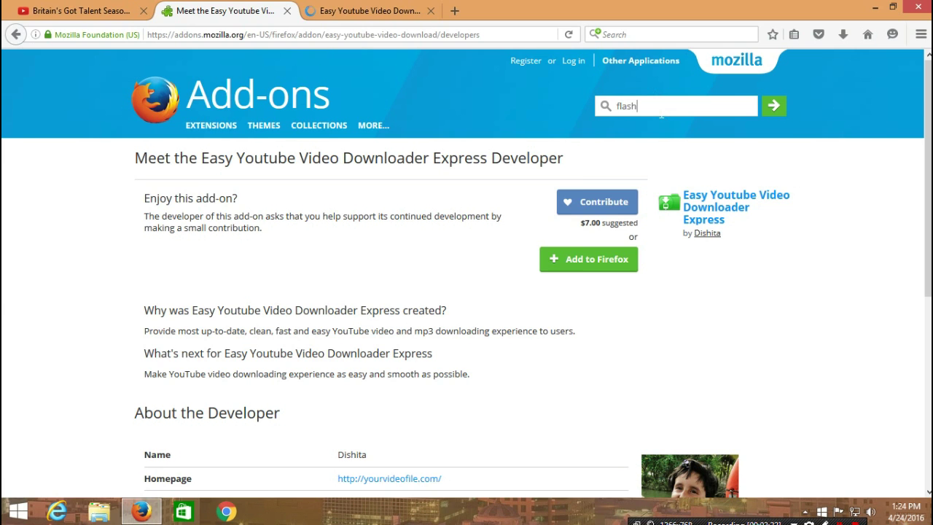
text(flashgot)
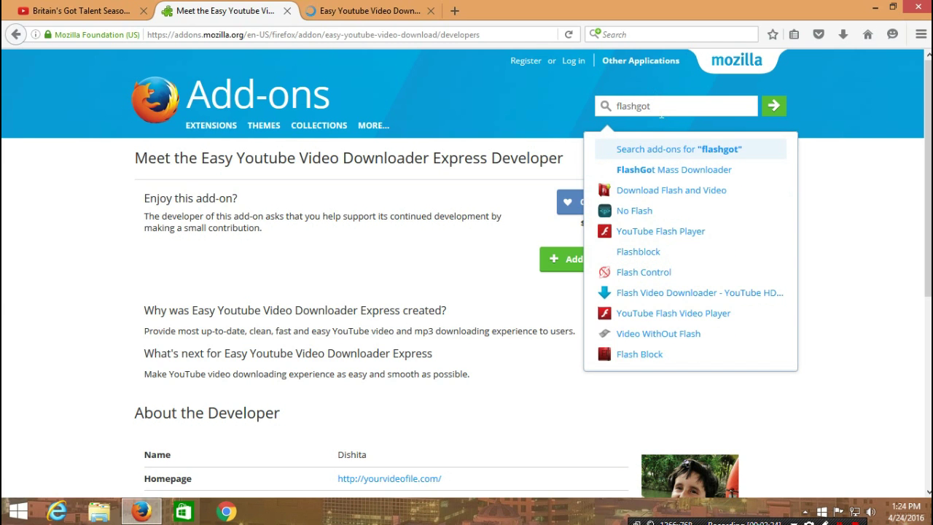
click(674, 169)
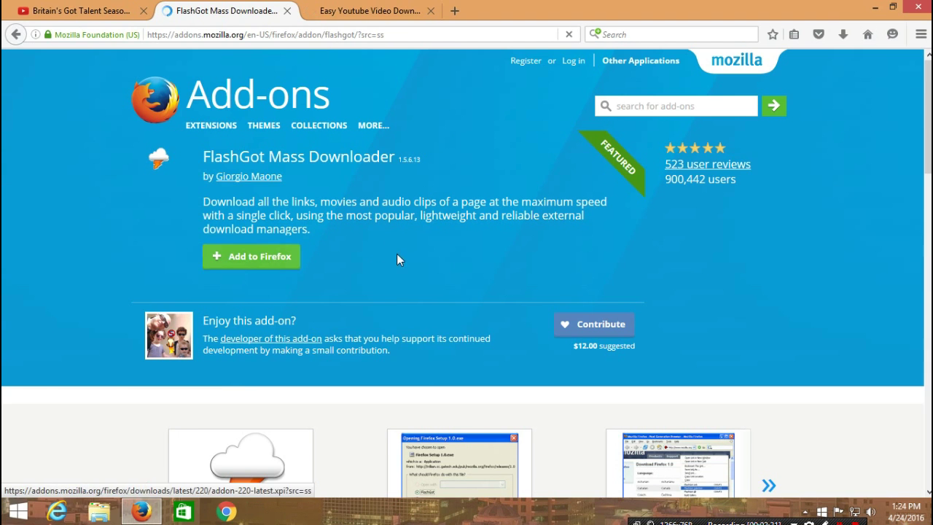
Install the FlashGot add-on and restart Firefox to complete its installation
click(248, 260)
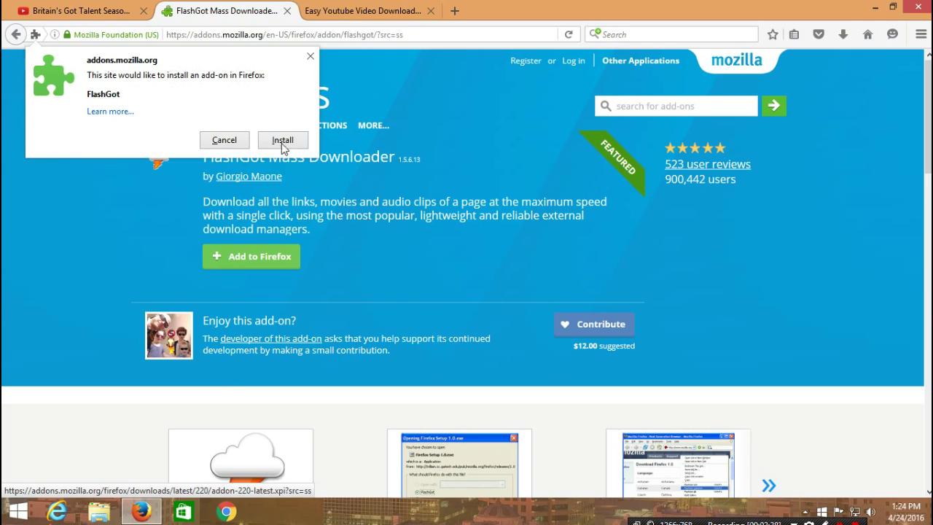
click(283, 142)
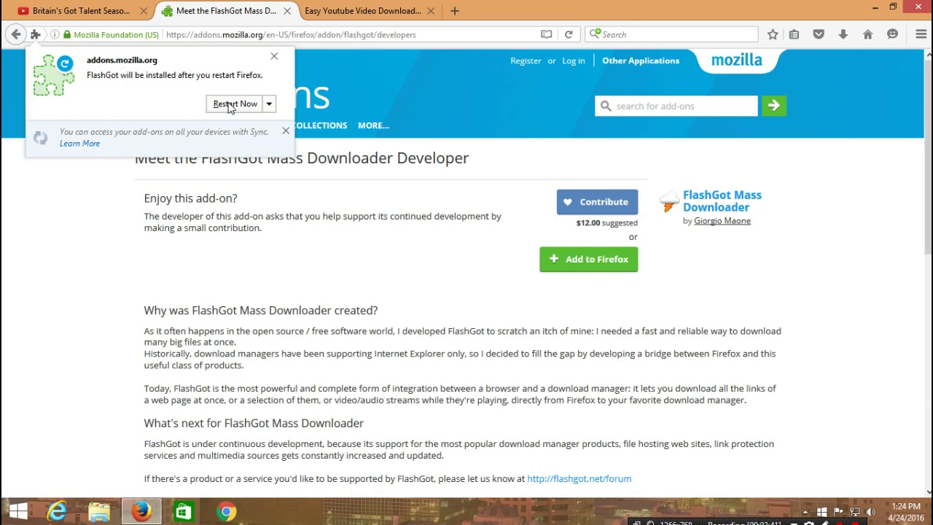
click(233, 104)
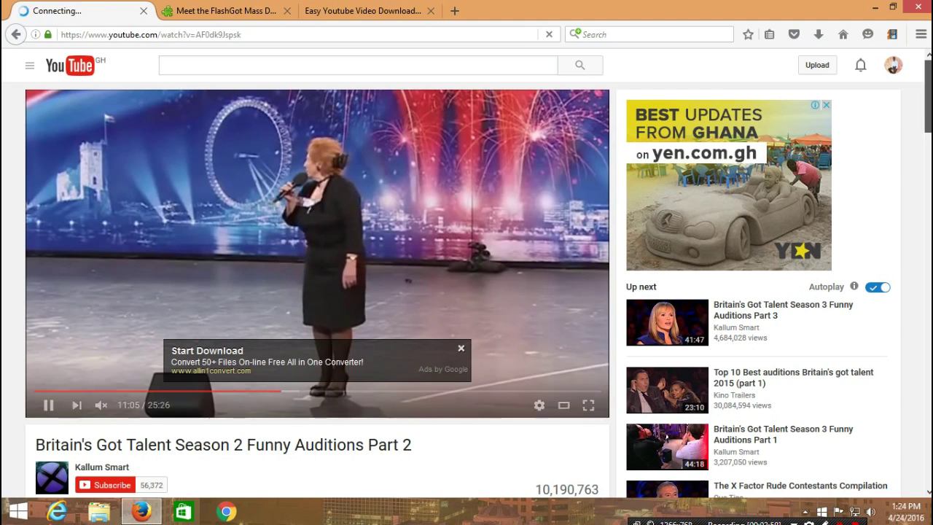
Choose the MP4 360p version from the download options beneath the Britain's Got Talent Season 2 video
scroll(674, 160, down, 5)
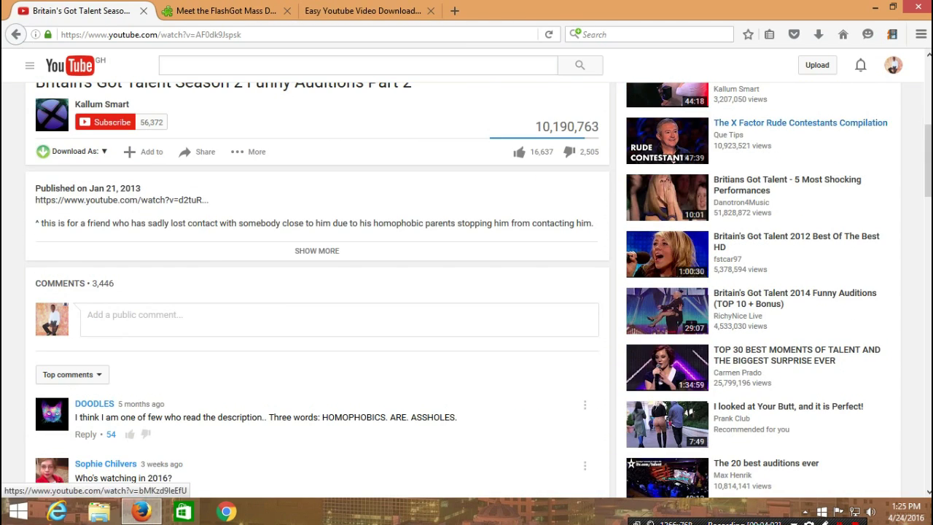
scroll(494, 88, up, 5)
drag(493, 87, 547, 106)
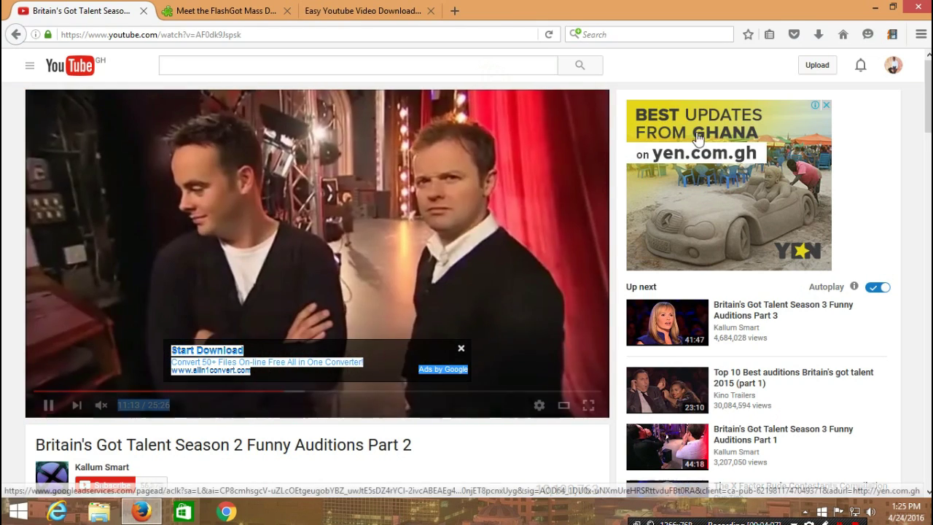
drag(618, 137, 599, 495)
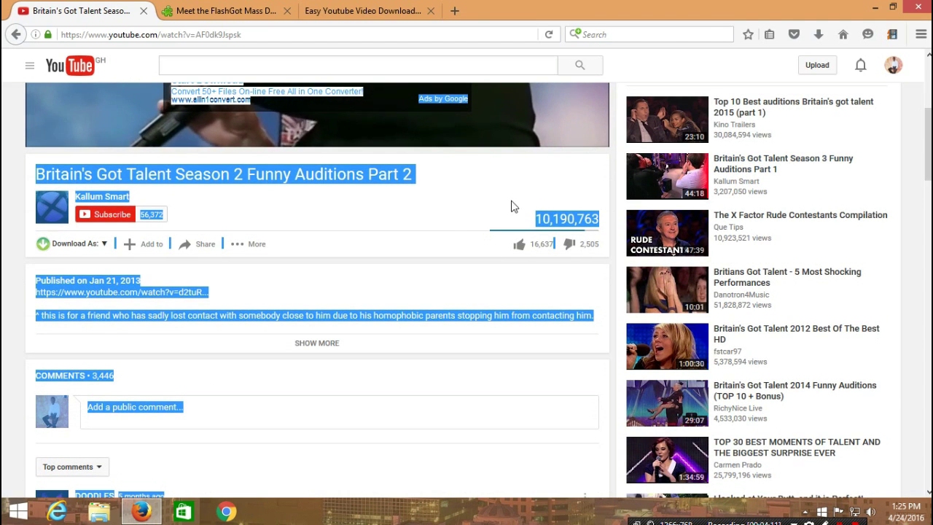
click(433, 211)
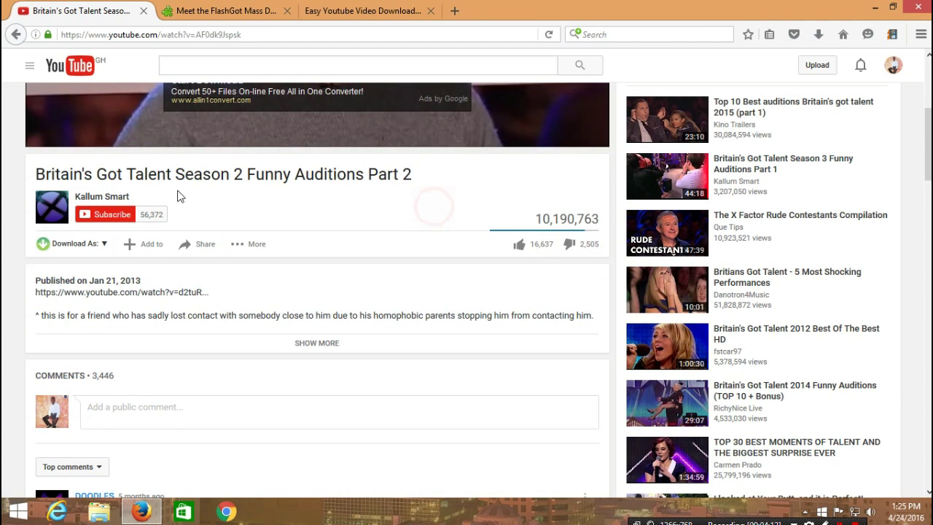
click(102, 245)
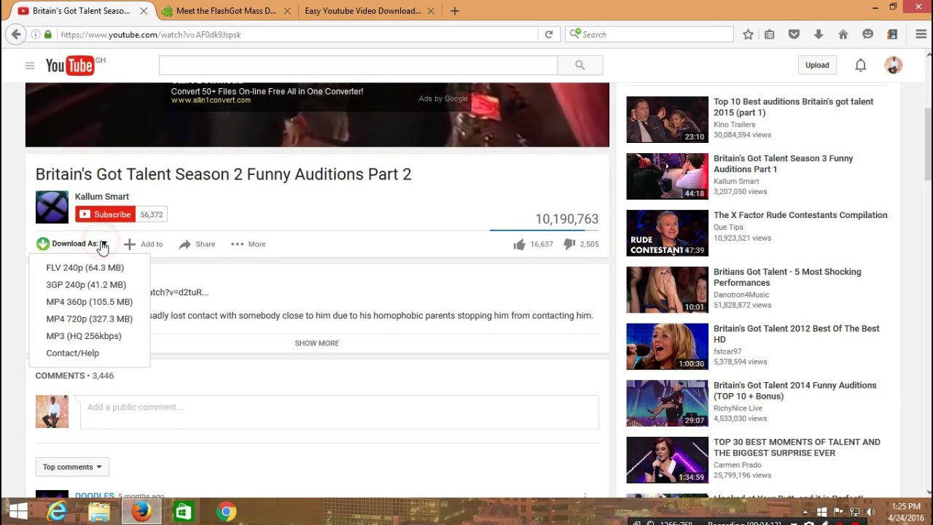
click(115, 304)
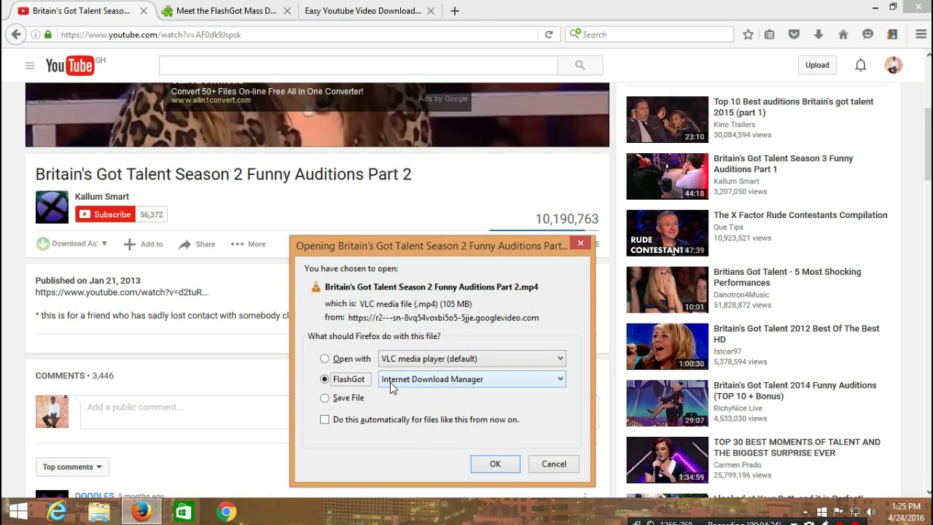
Pass the MP4 file through FlashGot to Internet Download Manager and start the download with the suggested save location
click(495, 465)
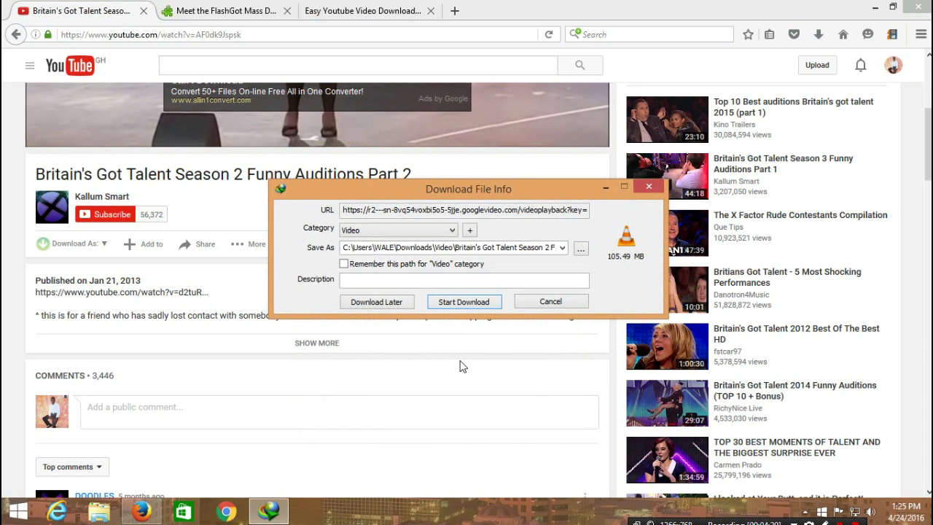
click(464, 301)
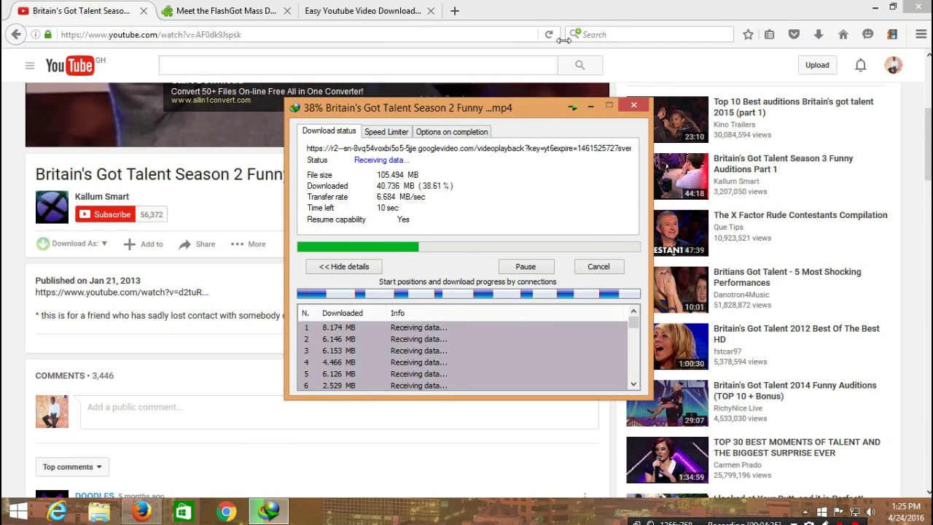
click(599, 5)
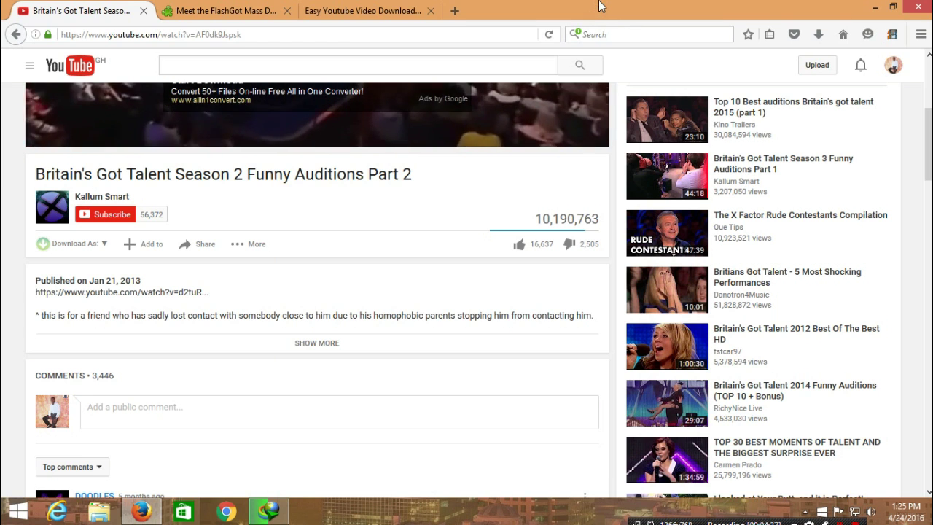
click(272, 513)
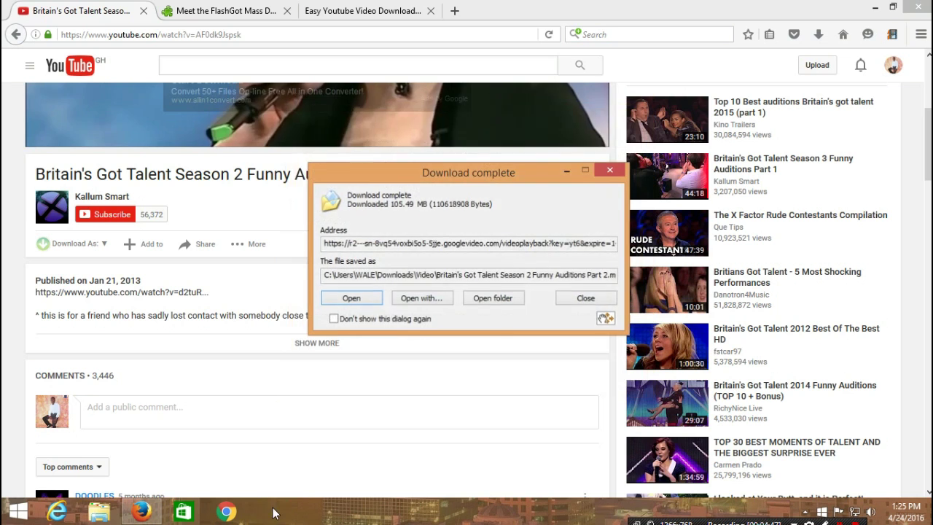
Open the downloaded video in VLC, lower the volume and sample playback at about 04:51, 10:40 and a point further on
click(350, 298)
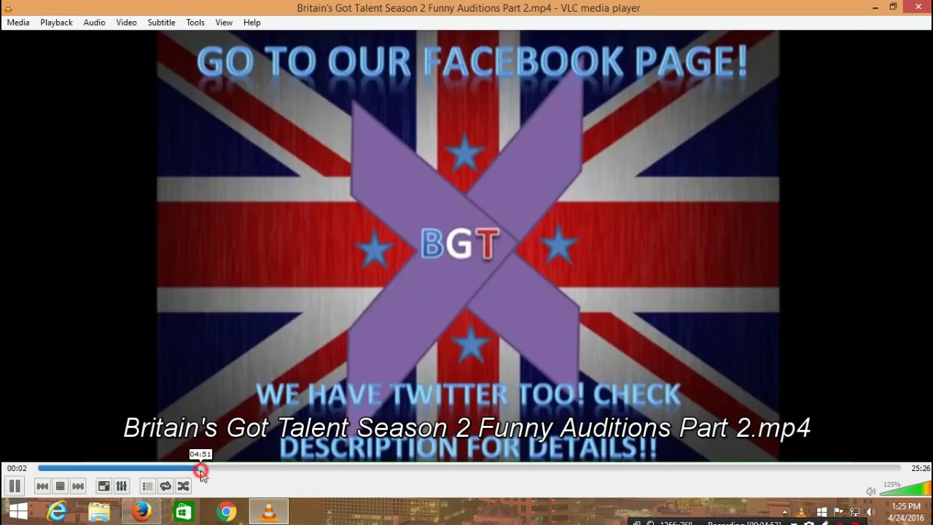
click(202, 470)
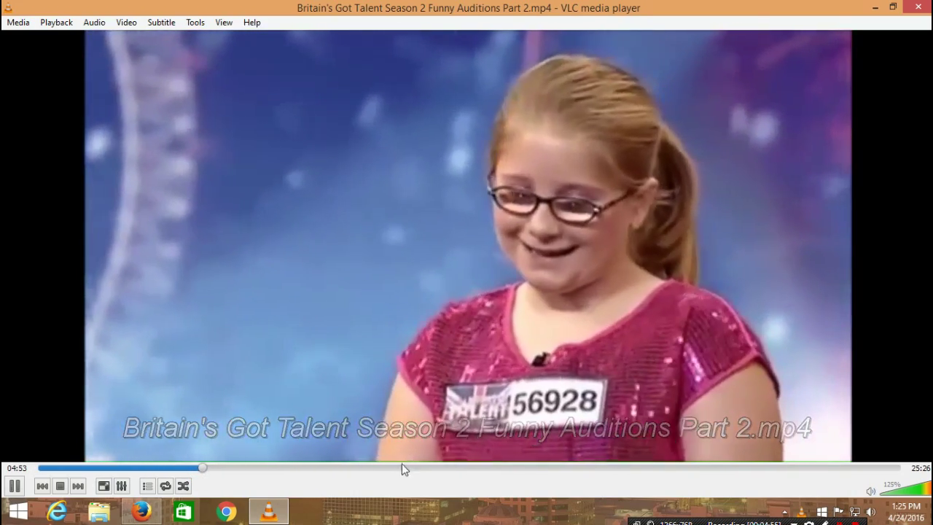
key(ctrl+Down)
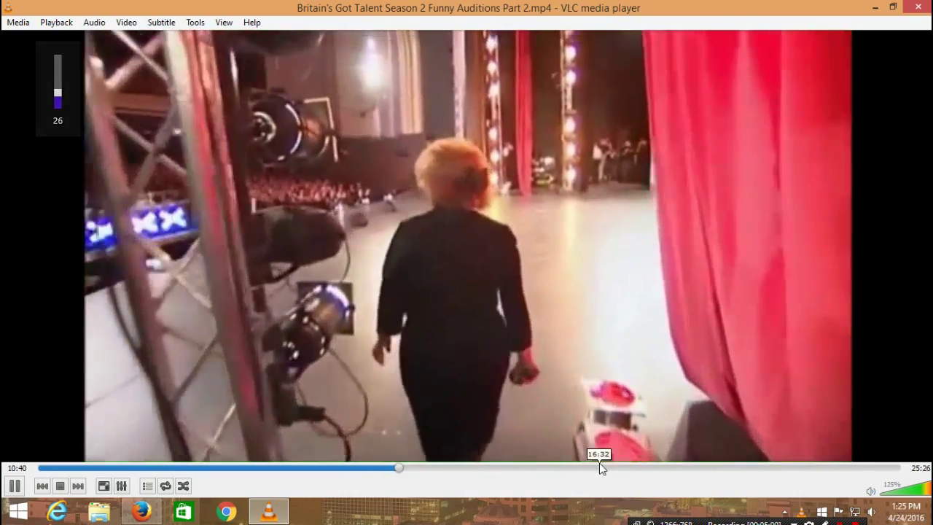
click(687, 467)
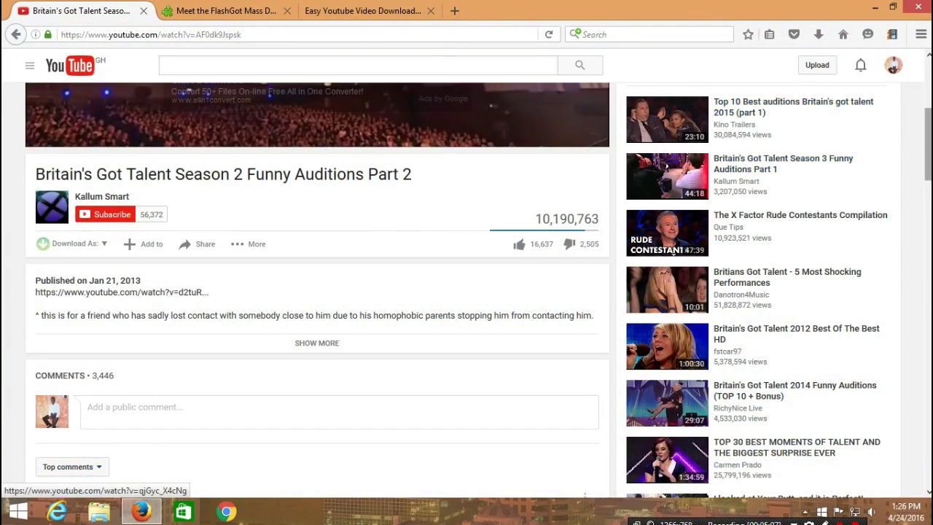
scroll(466, 292, up, 4)
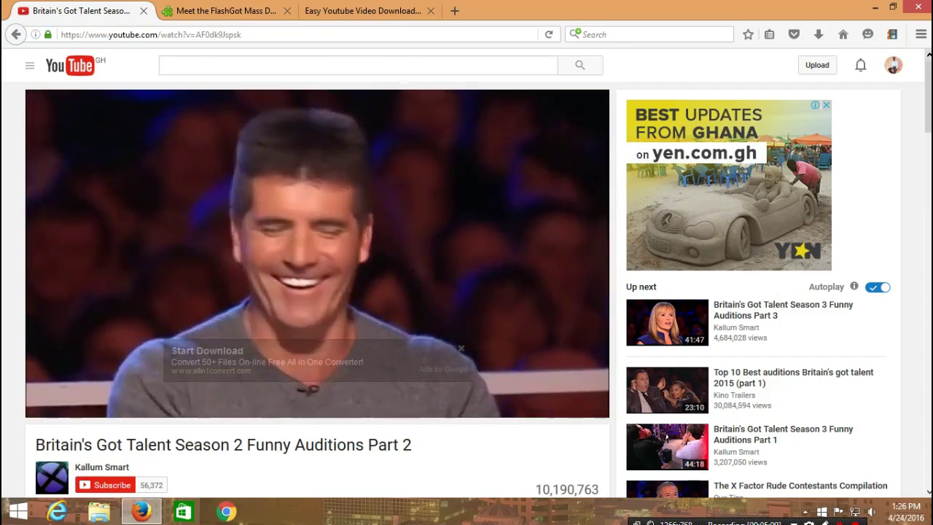
scroll(467, 291, down, 5)
scroll(466, 292, down, 8)
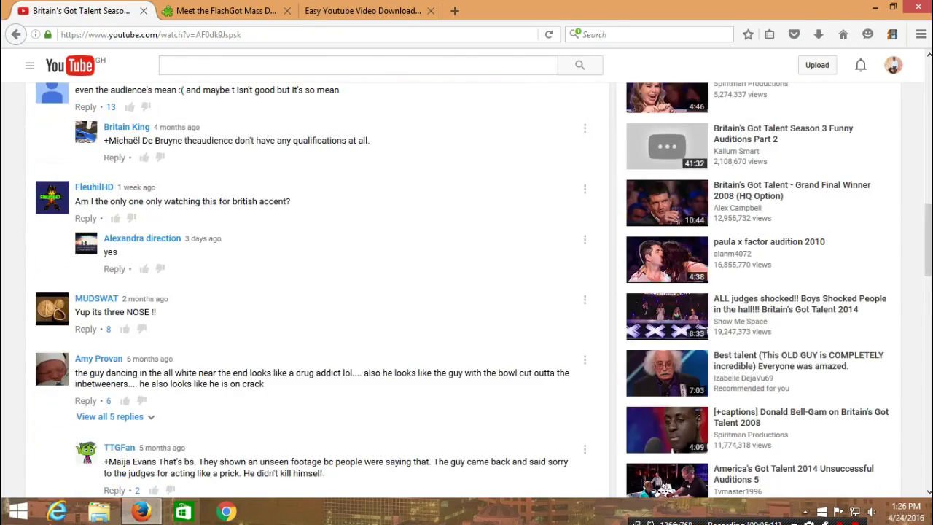
scroll(466, 292, up, 7)
scroll(467, 291, up, 5)
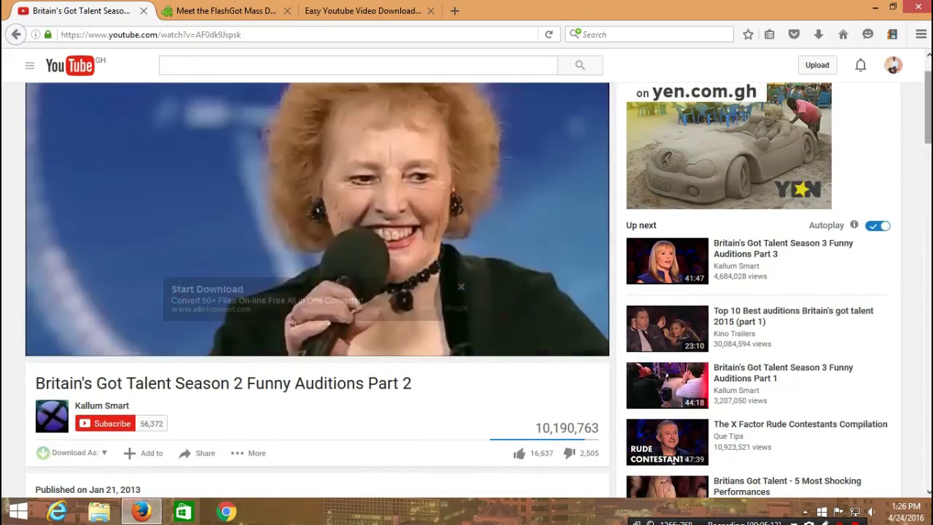
scroll(567, 193, down, 4)
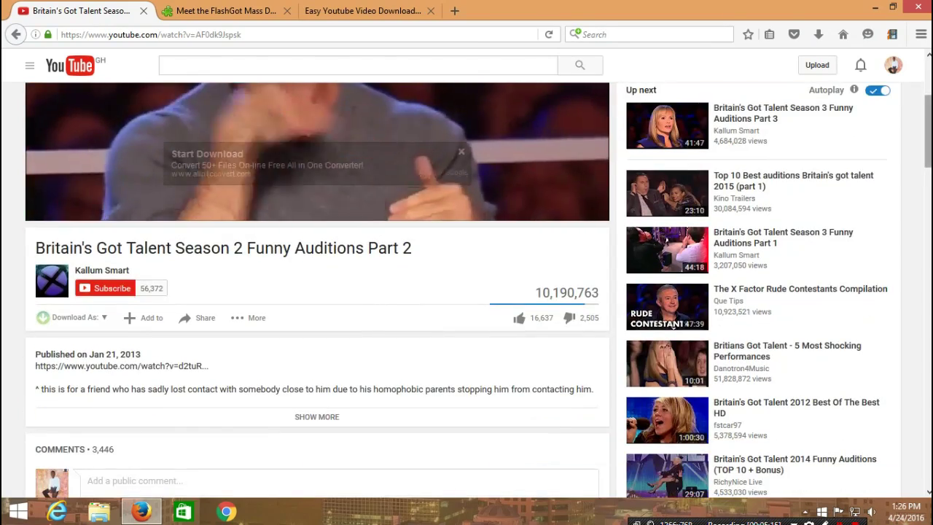
scroll(567, 193, up, 3)
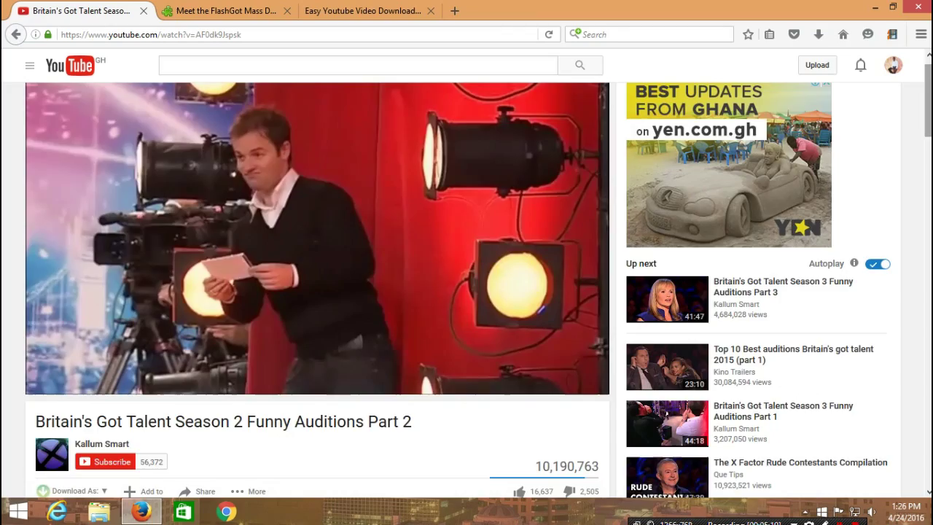
scroll(692, 293, down, 4)
scroll(681, 297, up, 4)
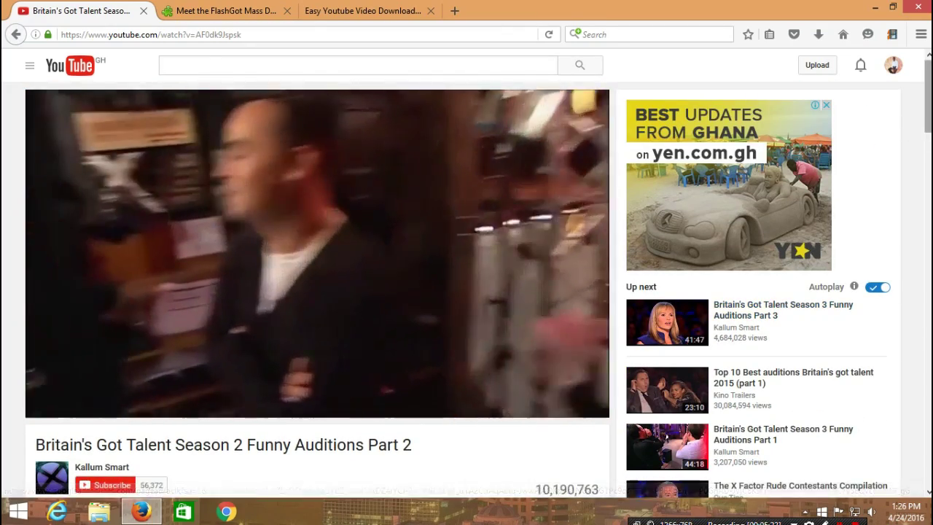
scroll(677, 290, down, 4)
scroll(674, 290, down, 8)
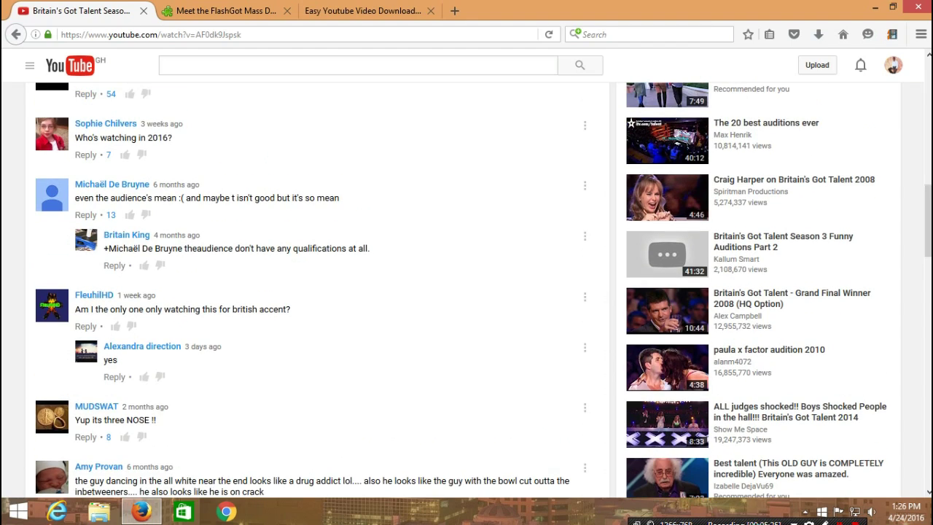
scroll(667, 255, up, 5)
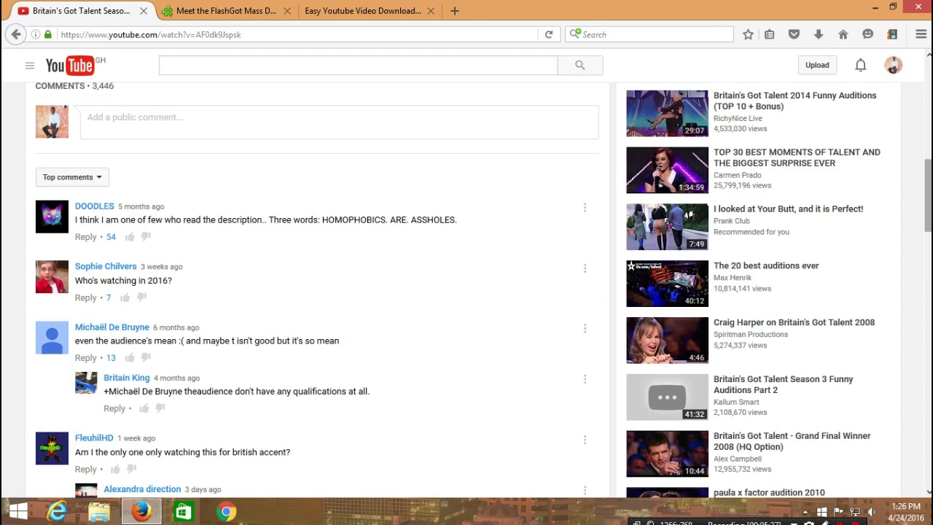
scroll(673, 141, up, 5)
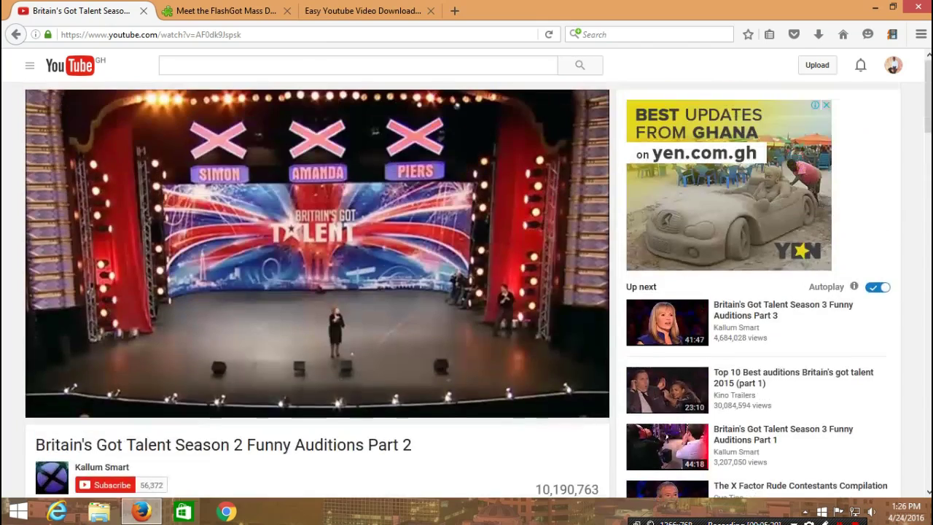
scroll(928, 167, down, 6)
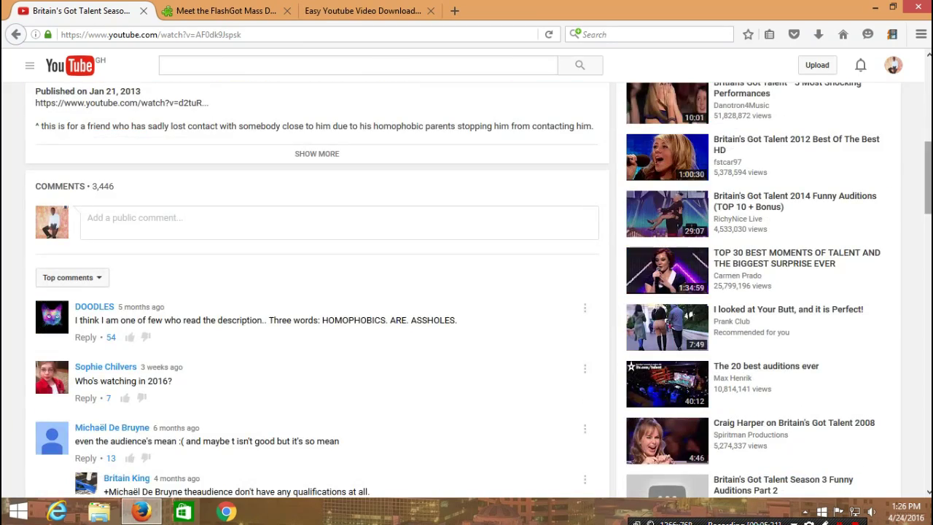
scroll(467, 291, down, 3)
scroll(466, 292, down, 3)
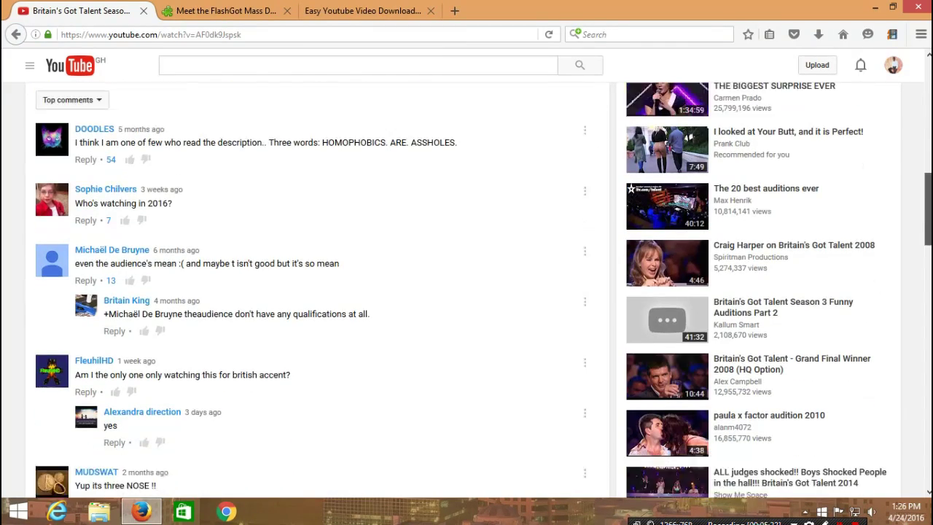
scroll(467, 292, up, 10)
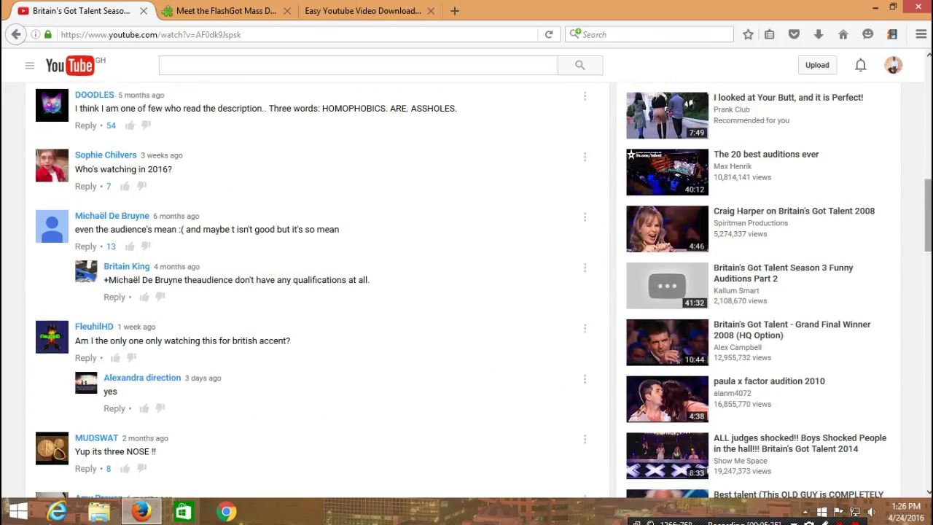
scroll(466, 292, down, 3)
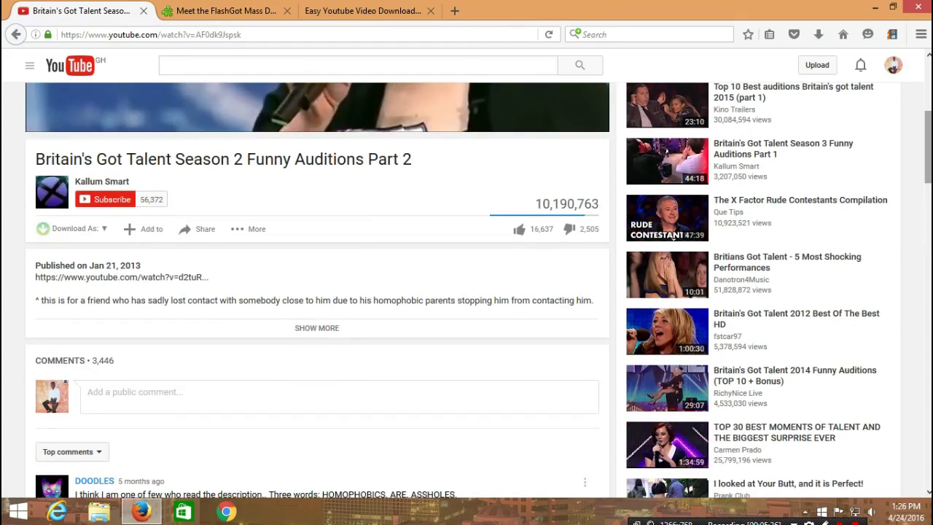
scroll(466, 292, down, 3)
scroll(467, 291, up, 8)
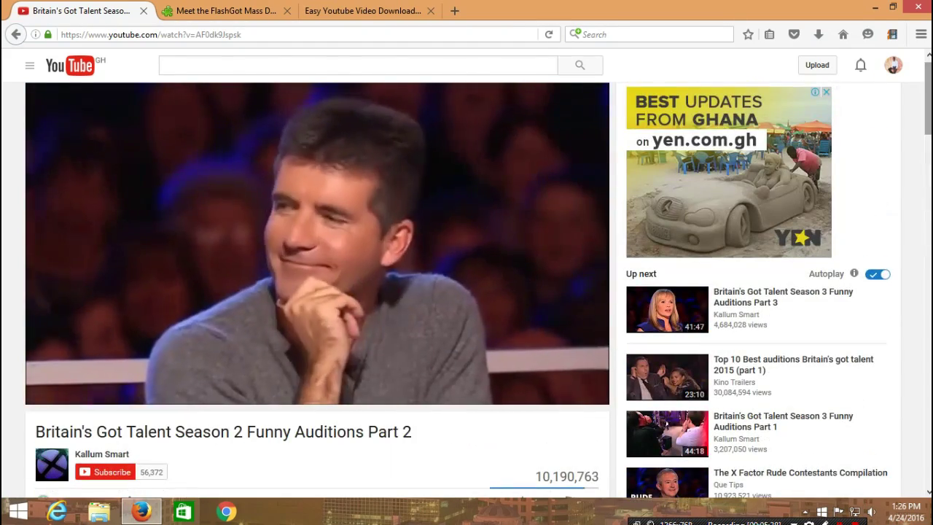
scroll(466, 292, down, 4)
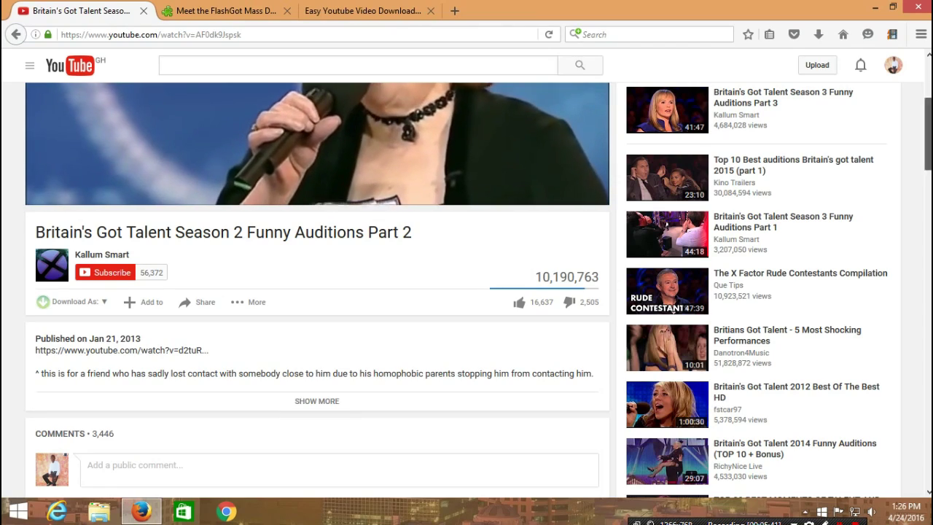
scroll(466, 291, up, 2)
scroll(467, 292, up, 3)
scroll(466, 291, down, 4)
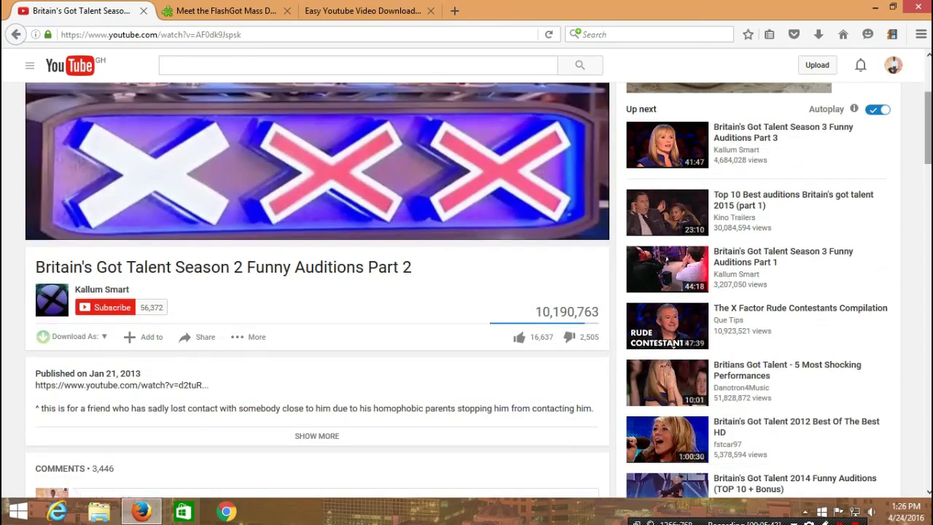
scroll(466, 292, up, 4)
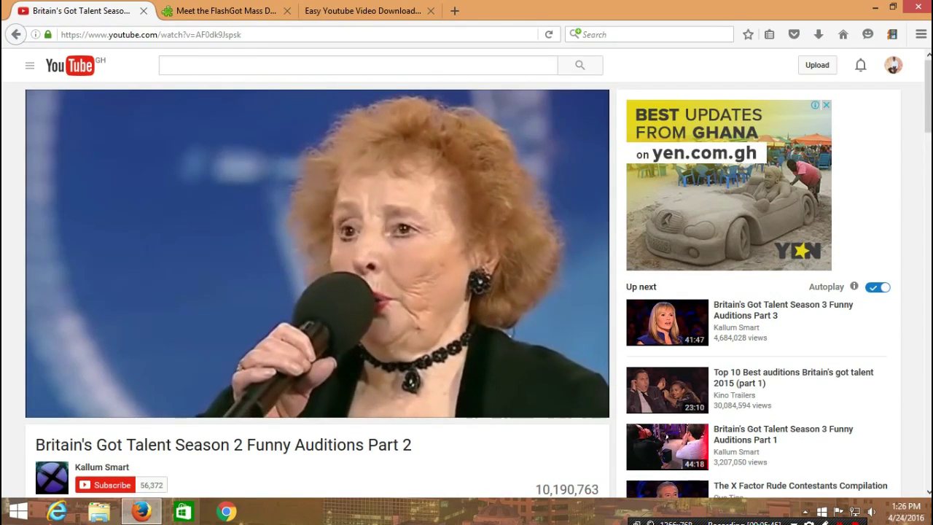